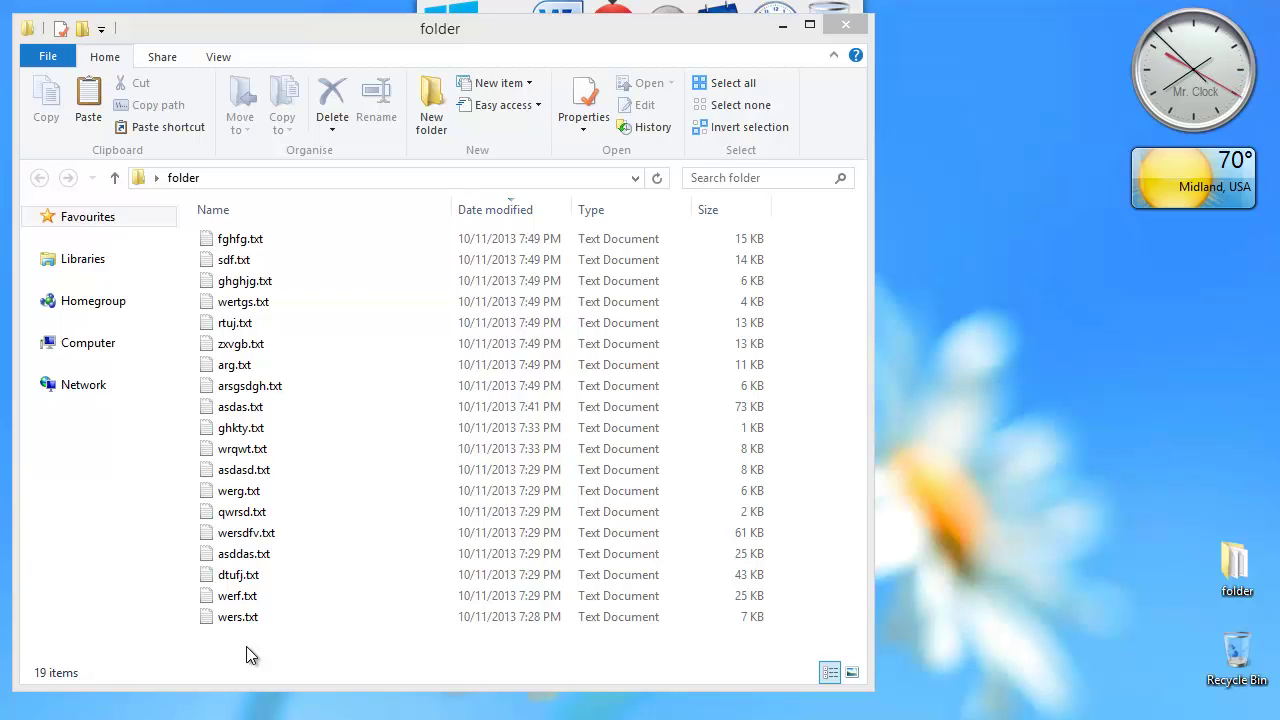
Step: Select all the text files in the folder and batch-rename them with the base name "file"
left_click(316, 580)
left_click(260, 615)
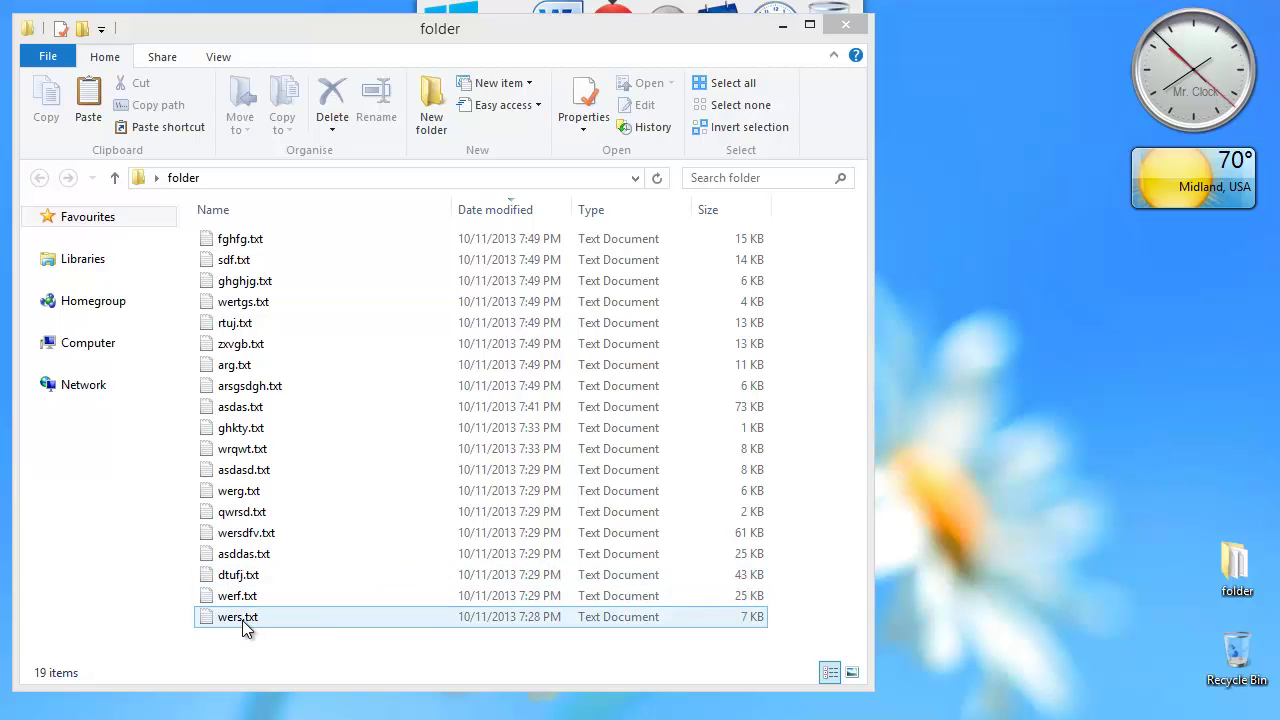
left_click(246, 245, "shift")
right_click(244, 247)
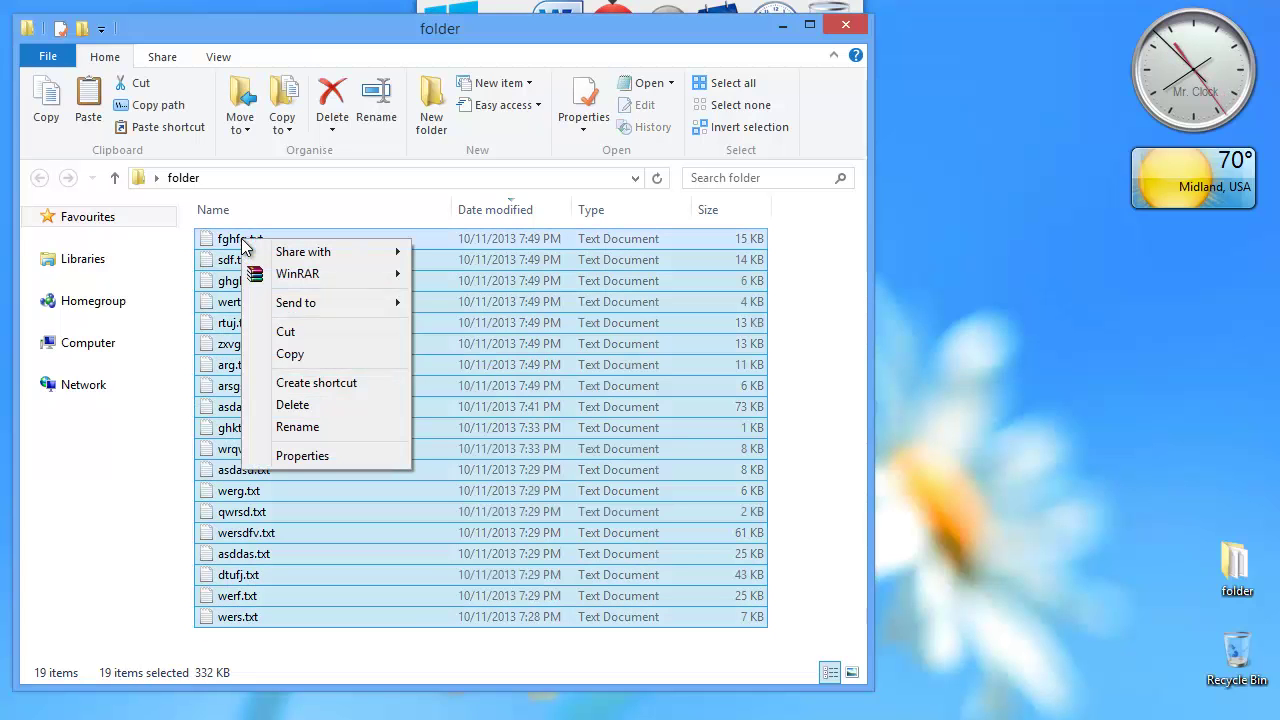
left_click(306, 428)
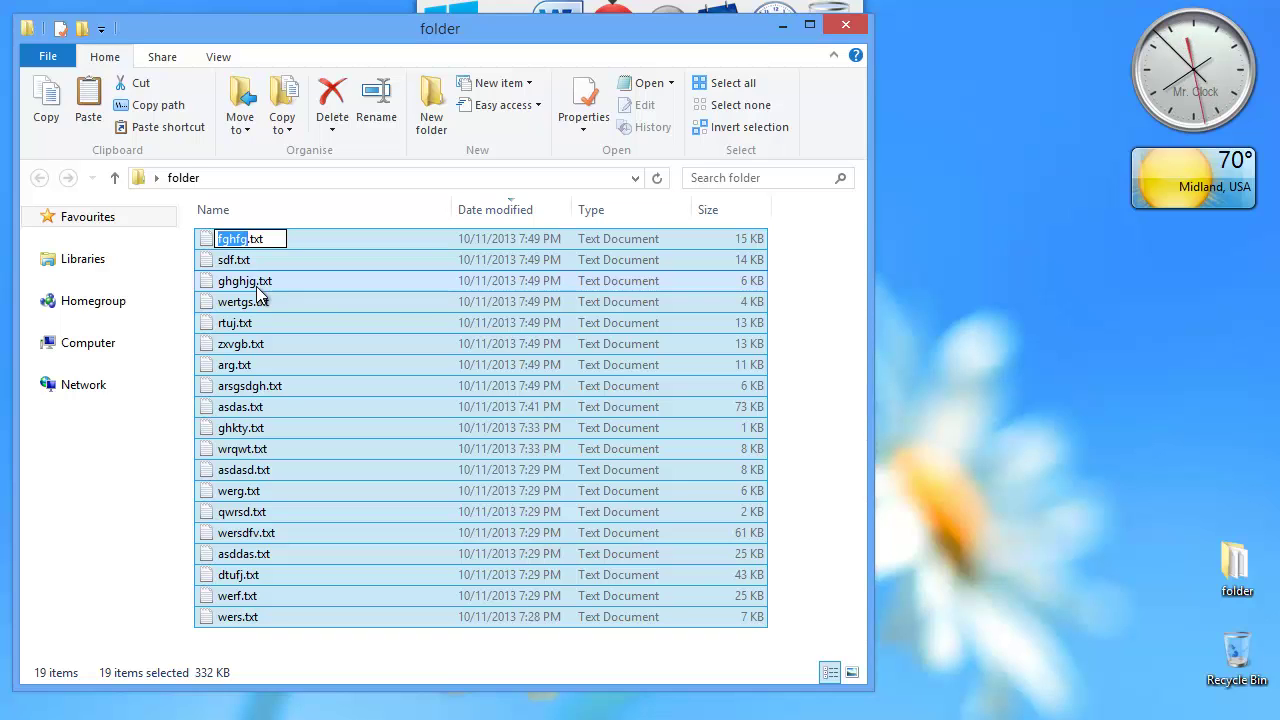
type("file")
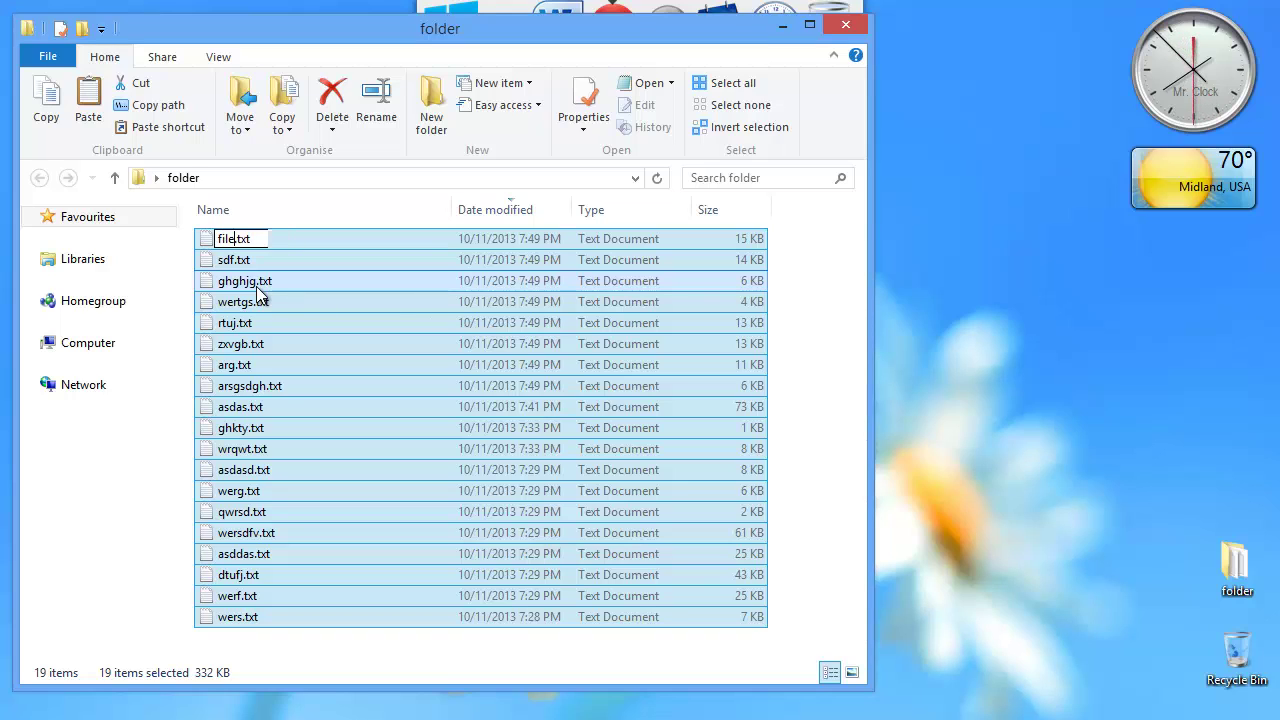
key("Return")
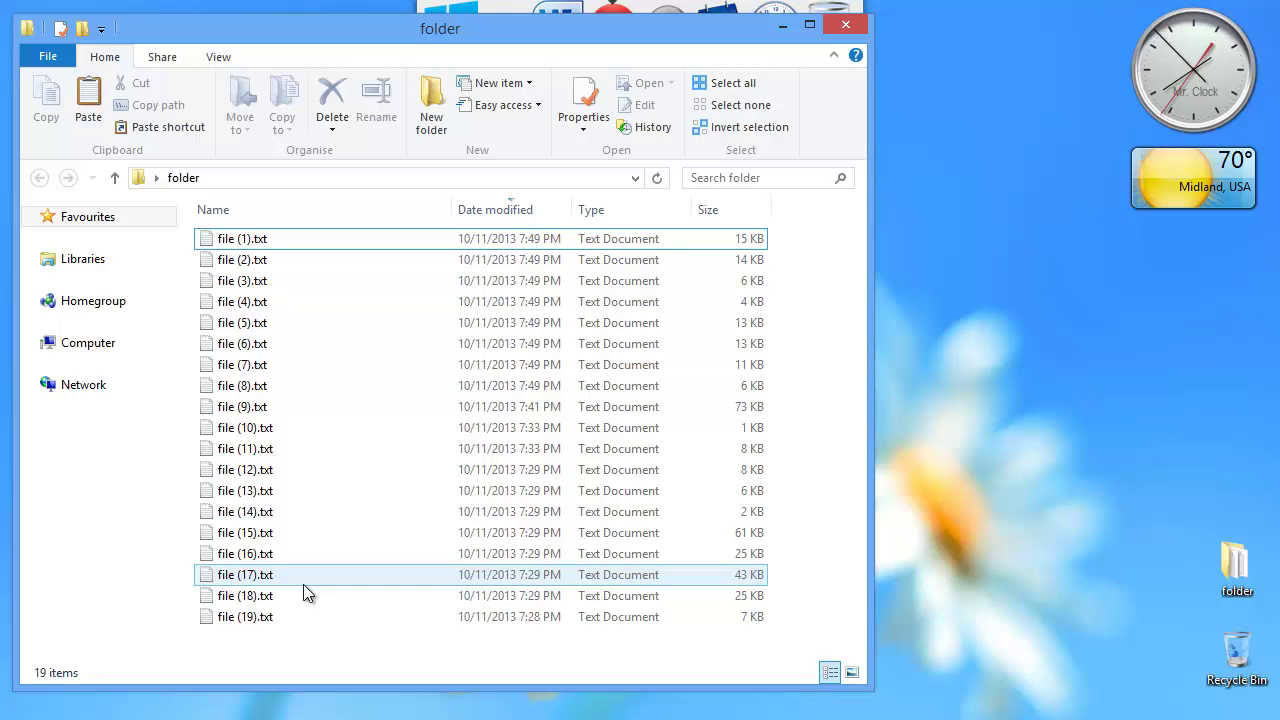
Step: Add a leading zero to the numbers of the first two files, renaming them file (01).txt and file (02).txt
left_click(230, 242)
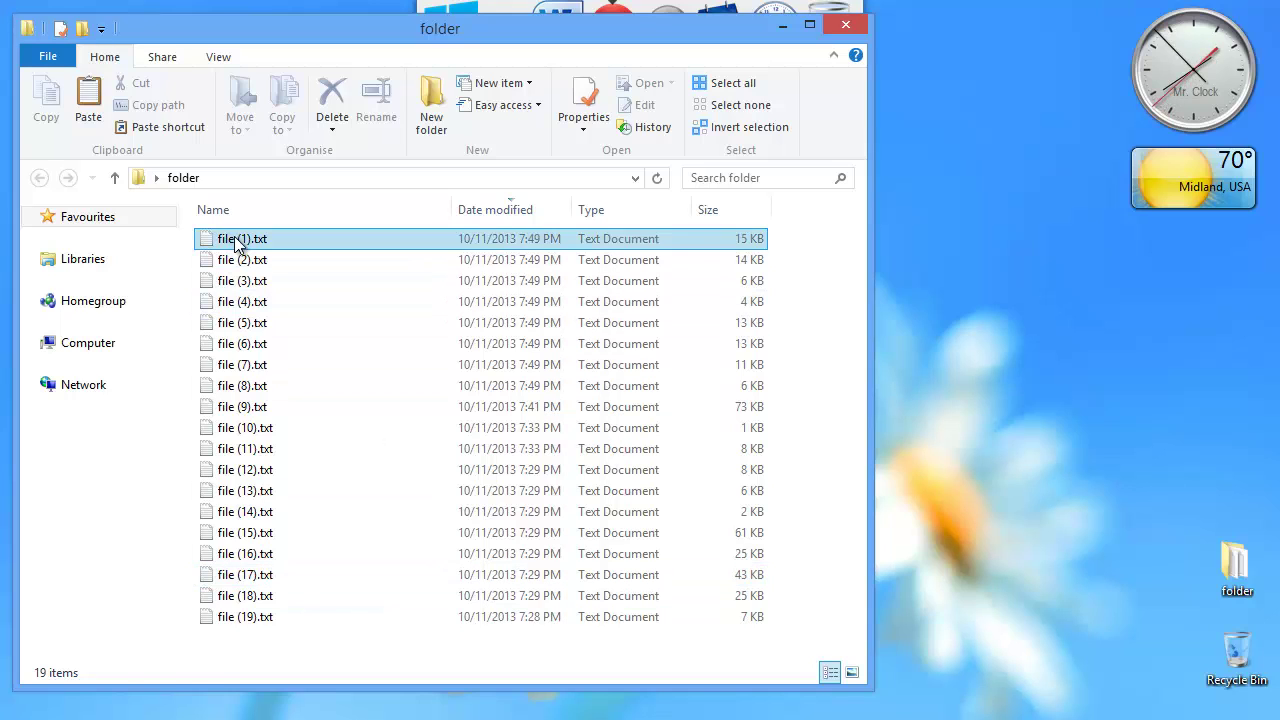
left_click(238, 241)
left_click(247, 244)
left_click(244, 240)
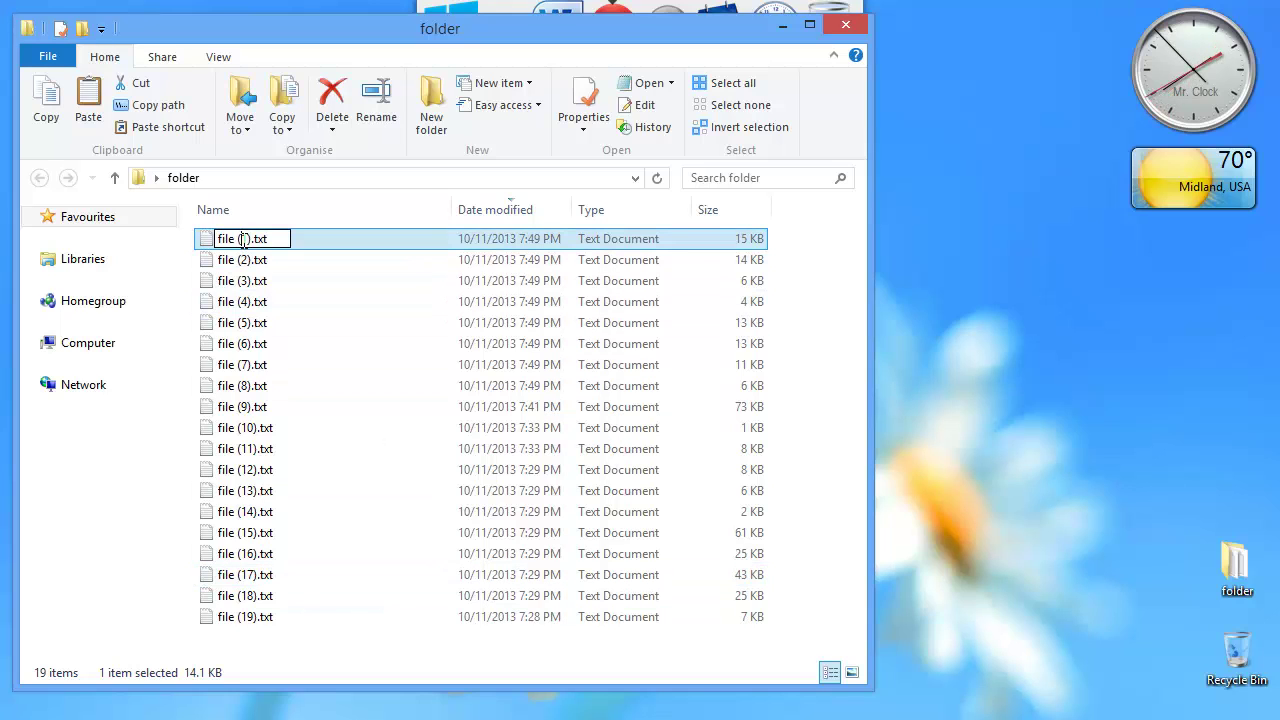
type("0")
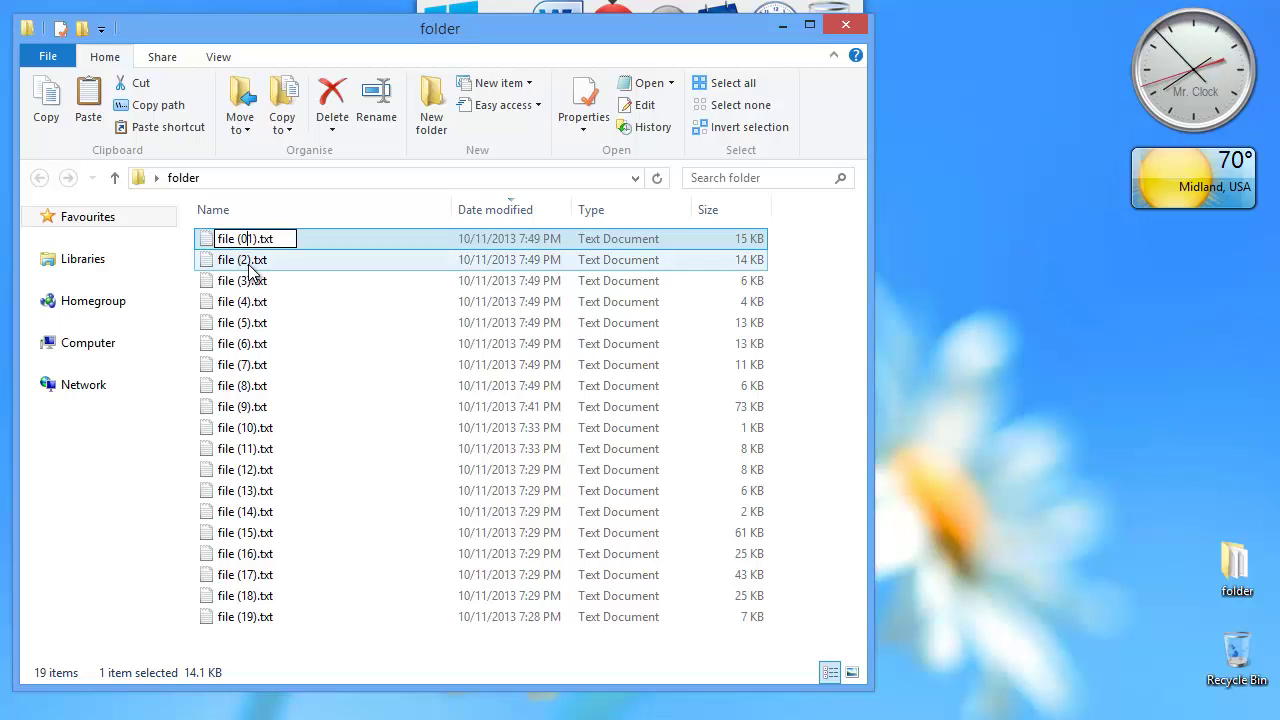
left_click(238, 262)
left_click(240, 263)
left_click(244, 261)
type("0")
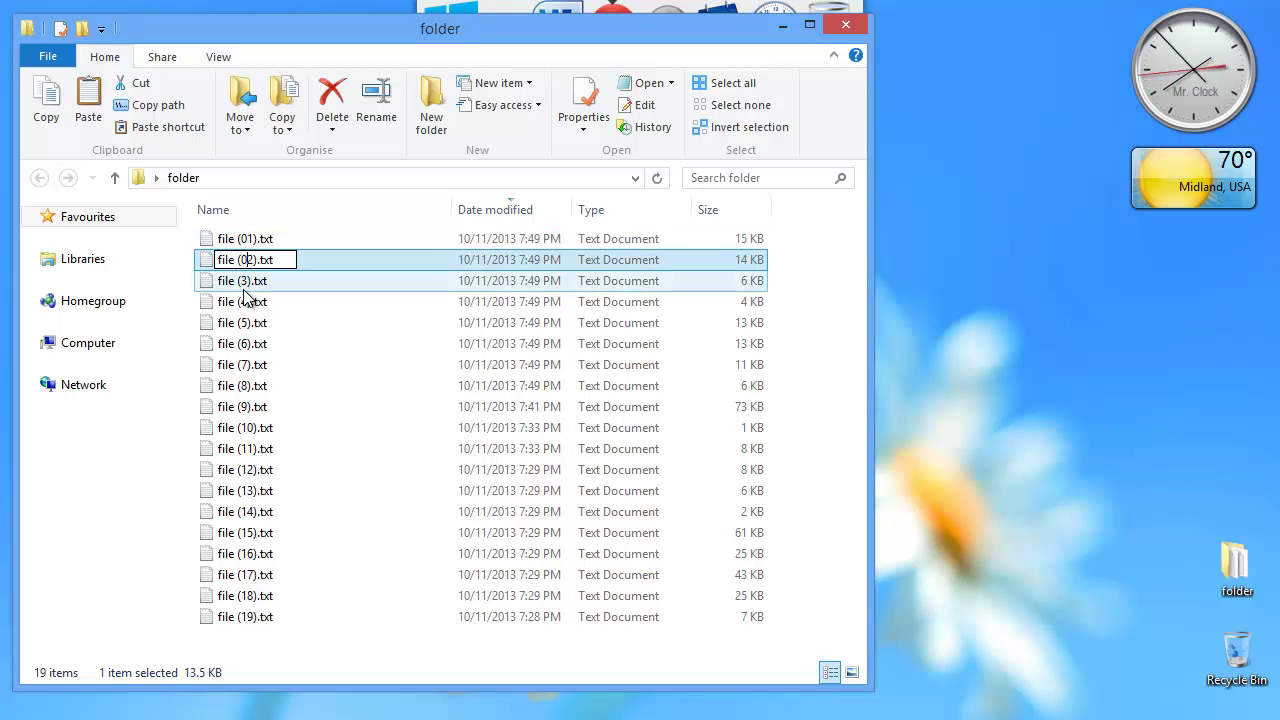
Step: Rename file (3).txt as file (03).txt and file (4).txt as file (04).txt
left_click(243, 284)
left_click(243, 284)
left_click(241, 282)
type("0")
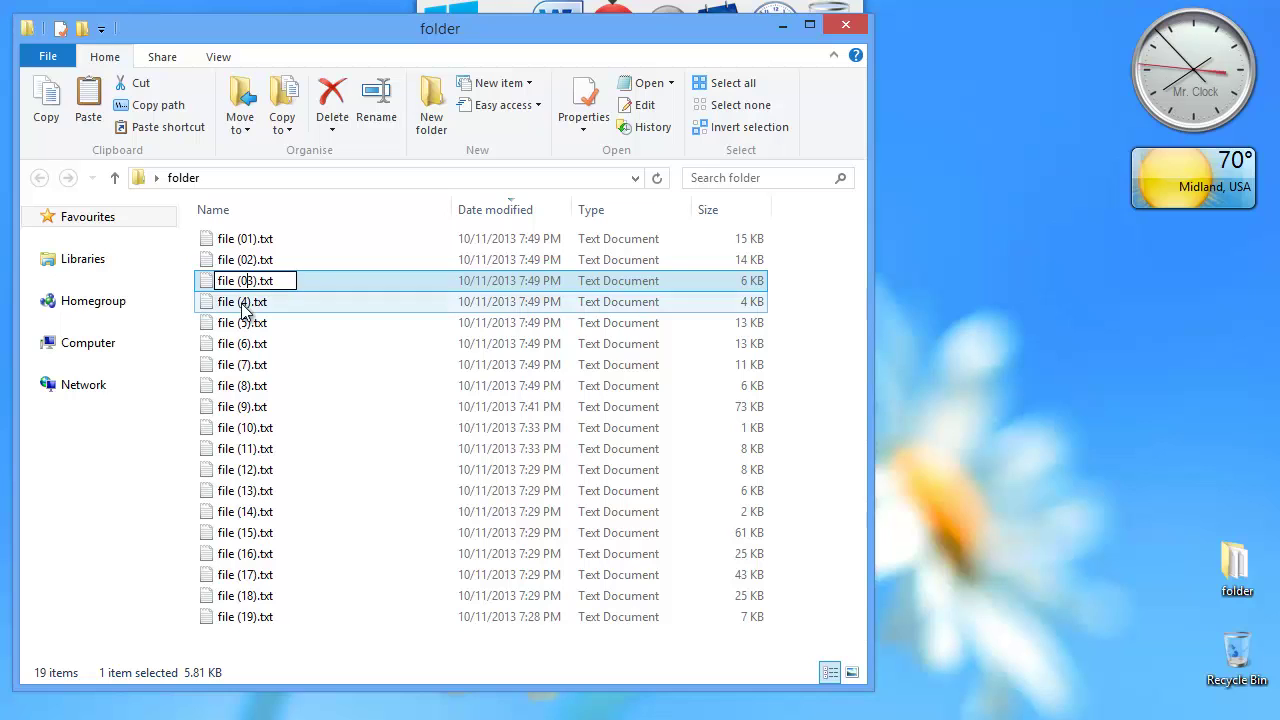
left_click(245, 305)
left_click(244, 303)
left_click(242, 302)
type("04).txt")
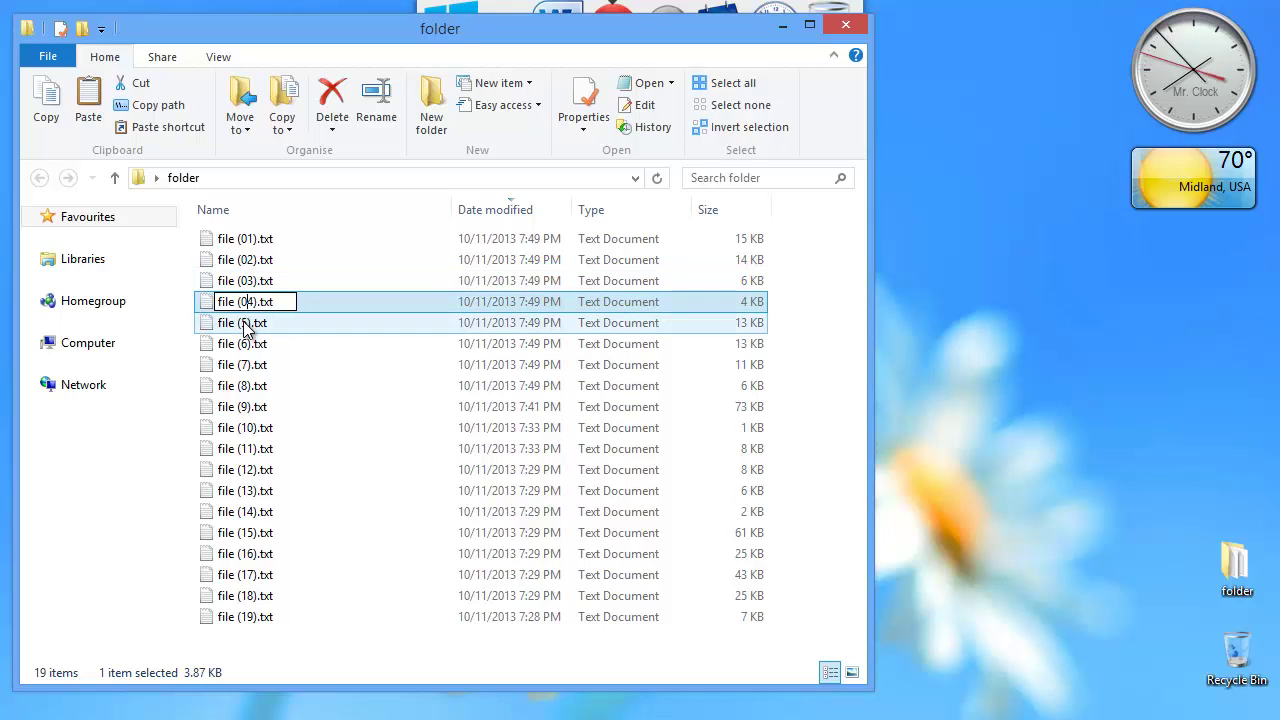
Step: Rename file (5).txt as file (05).txt and file (6).txt as file (06).txt
left_click(245, 326)
left_click(243, 326)
left_click(242, 324)
type("0")
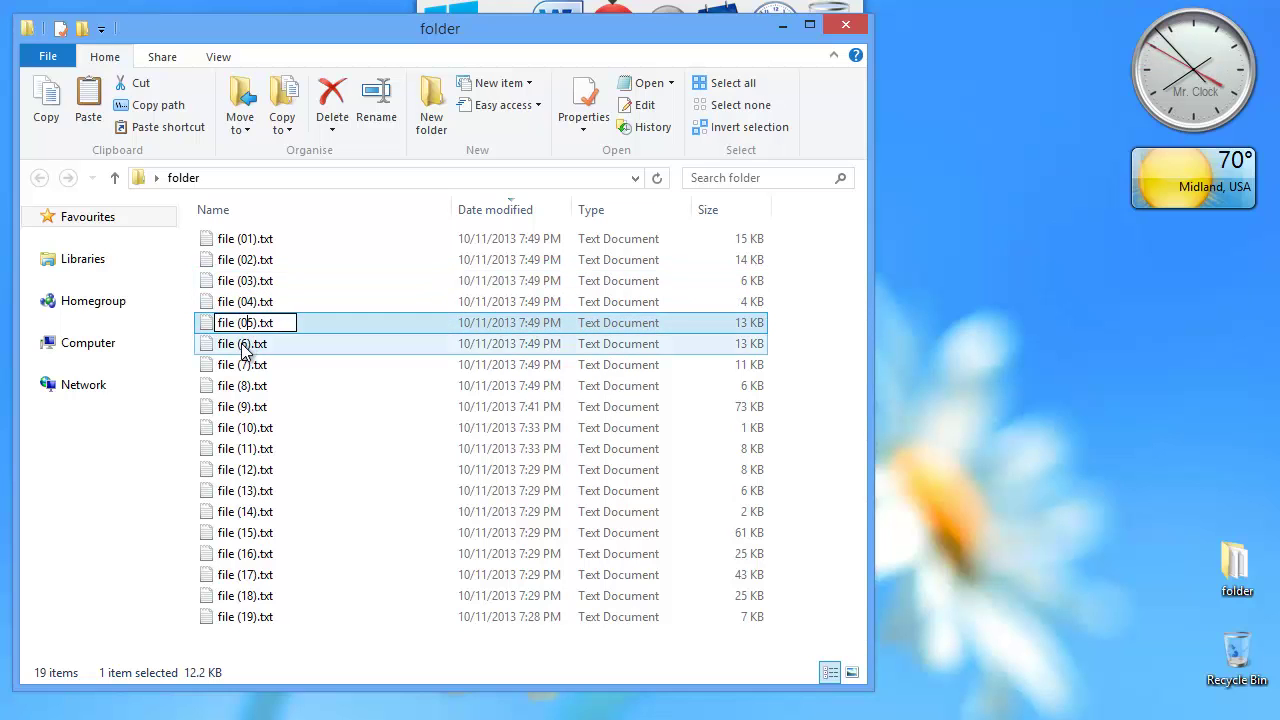
left_click(243, 347)
left_click(243, 346)
left_click(241, 345)
type("0")
Step: Rename file (7).txt as file (07).txt and file (8).txt as file (08).txt
left_click(243, 367)
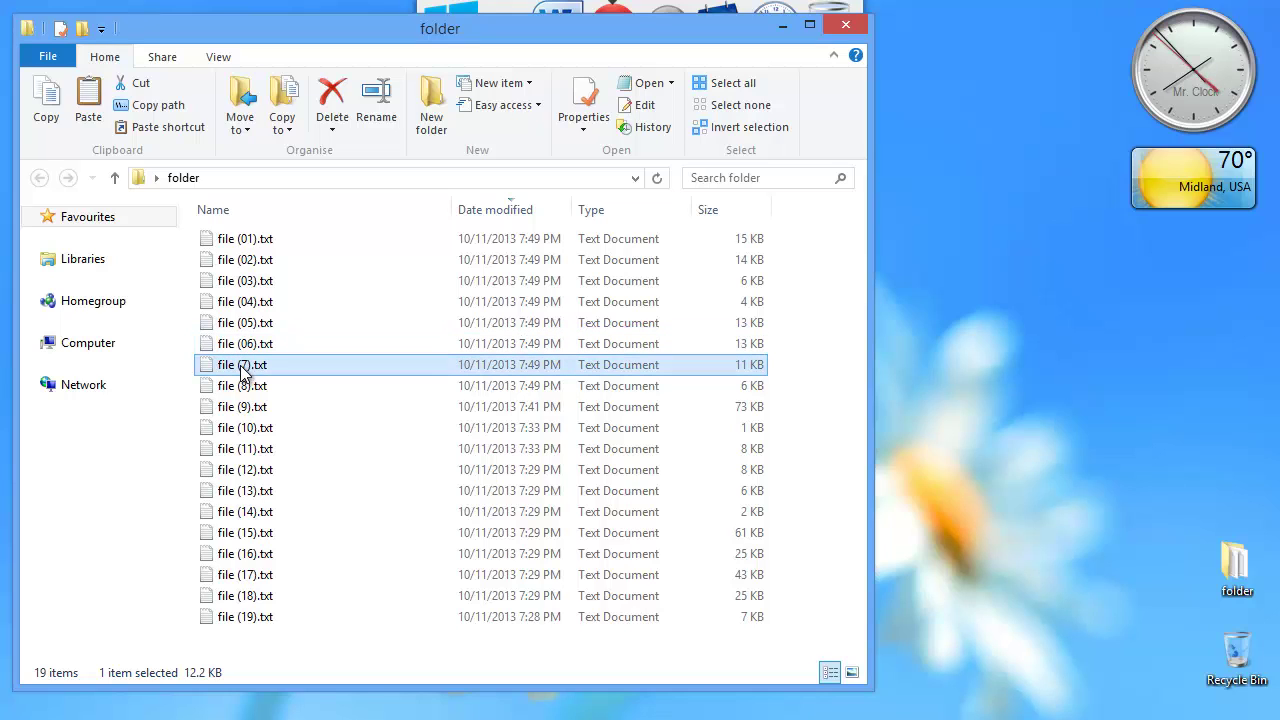
left_click(243, 366)
left_click(242, 365)
type("0")
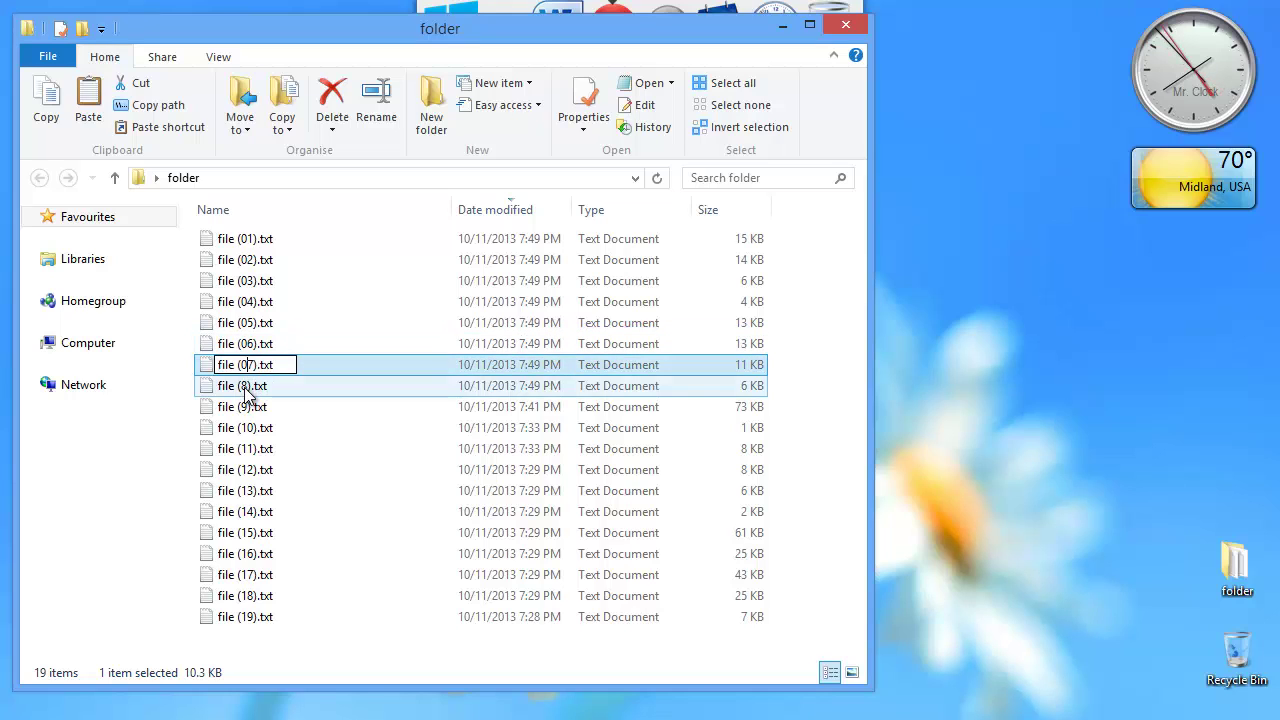
left_click(243, 388)
left_click(243, 388)
left_click(242, 387)
type("0")
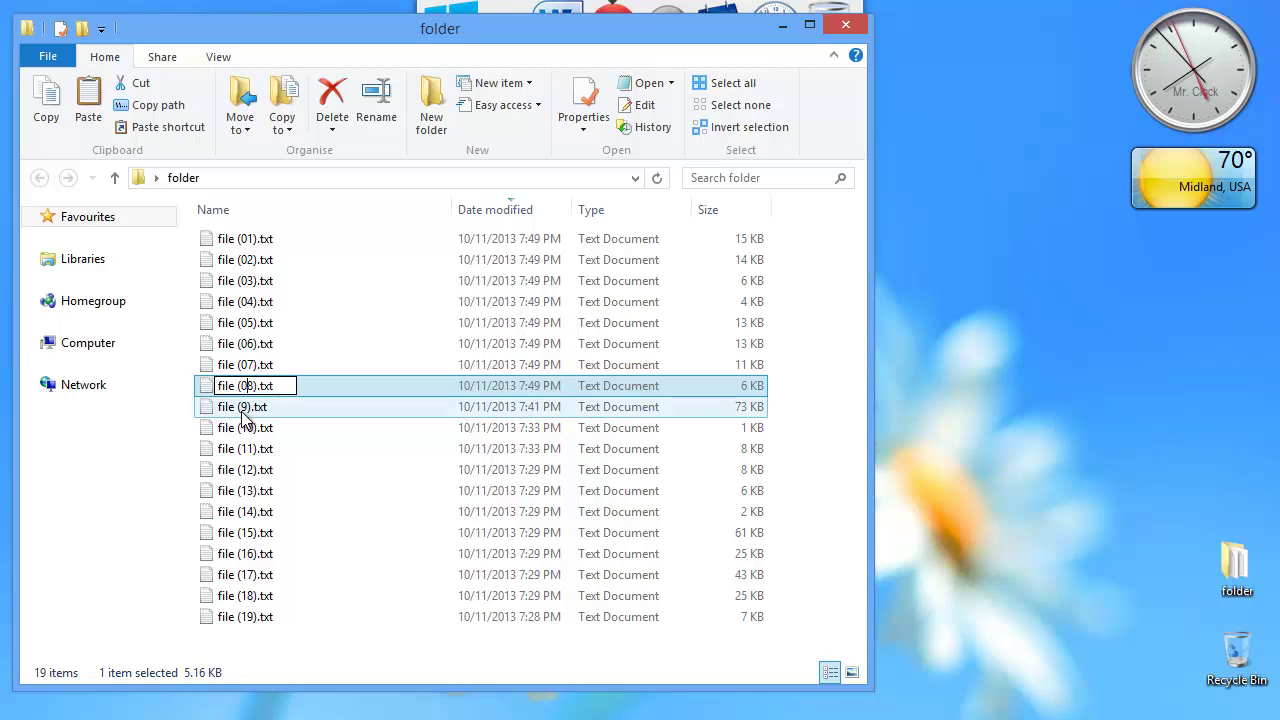
Step: Rename file (9).txt as file (09).txt and commit the new name
left_click(243, 408)
left_click(243, 408)
left_click(242, 407)
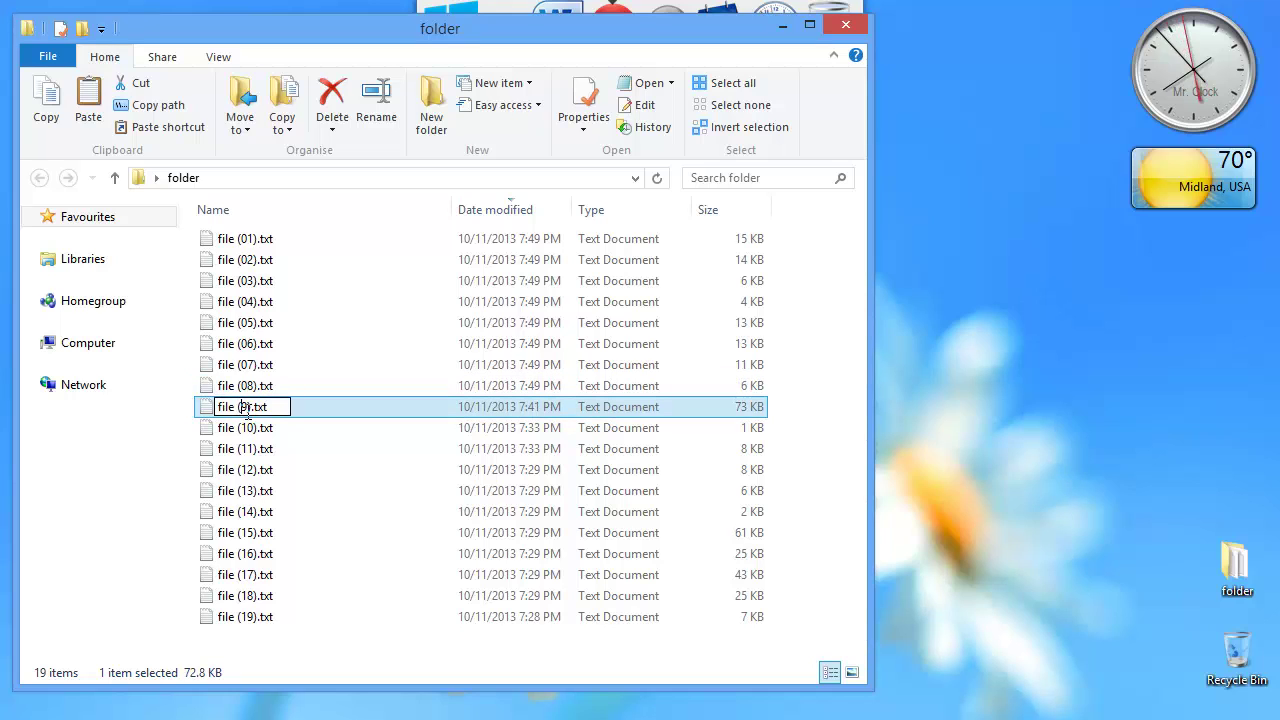
type("0")
left_click(274, 444)
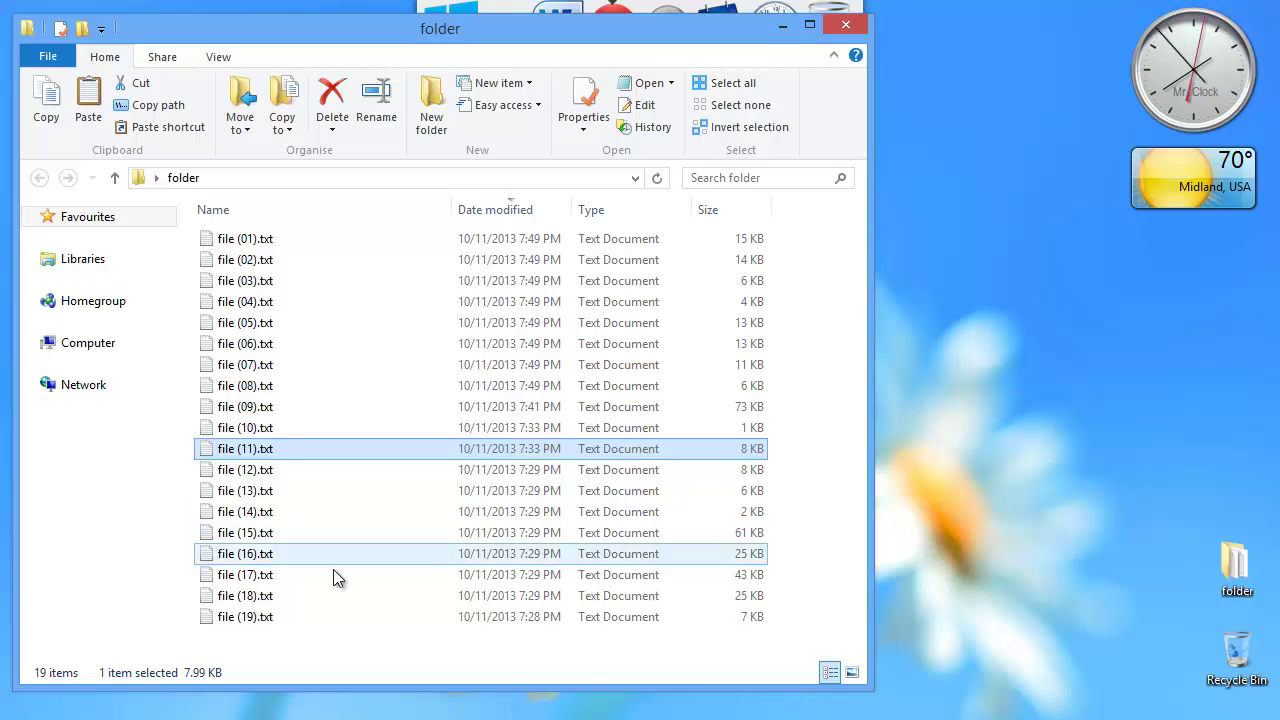
Step: Sort the folder's files by size, with the largest file first
left_click(285, 617)
left_click(256, 238)
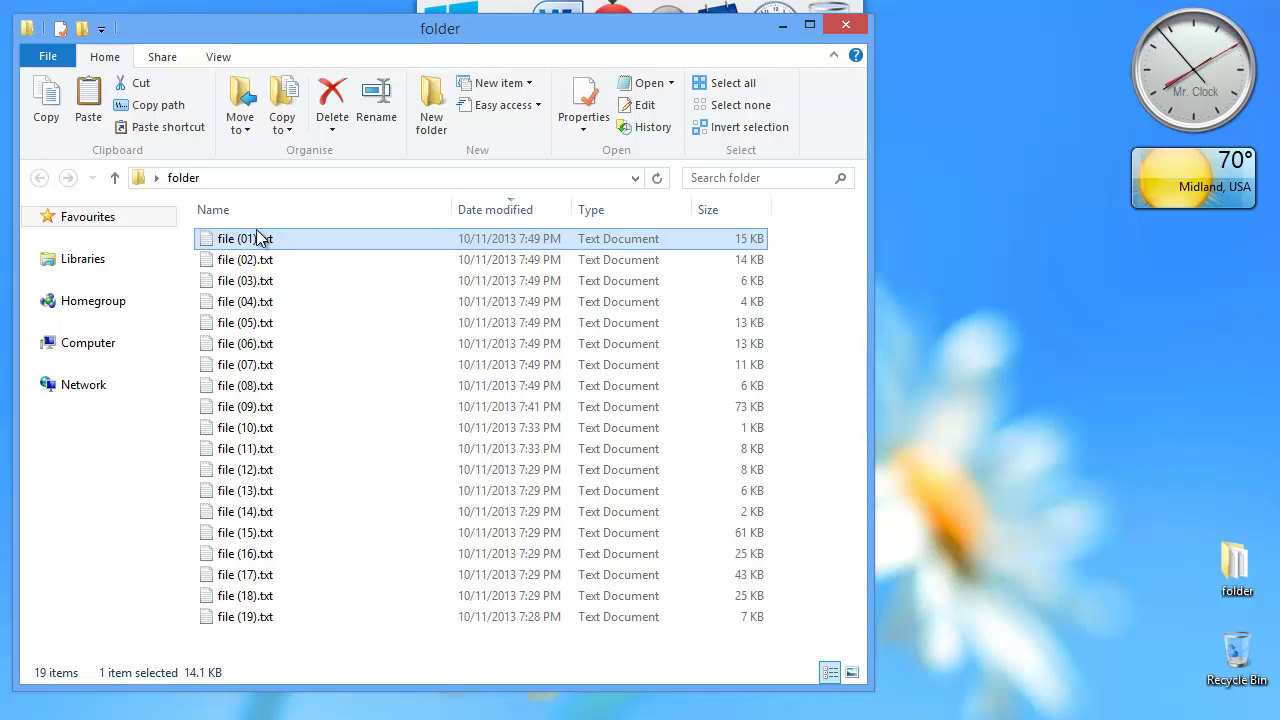
left_click(531, 211)
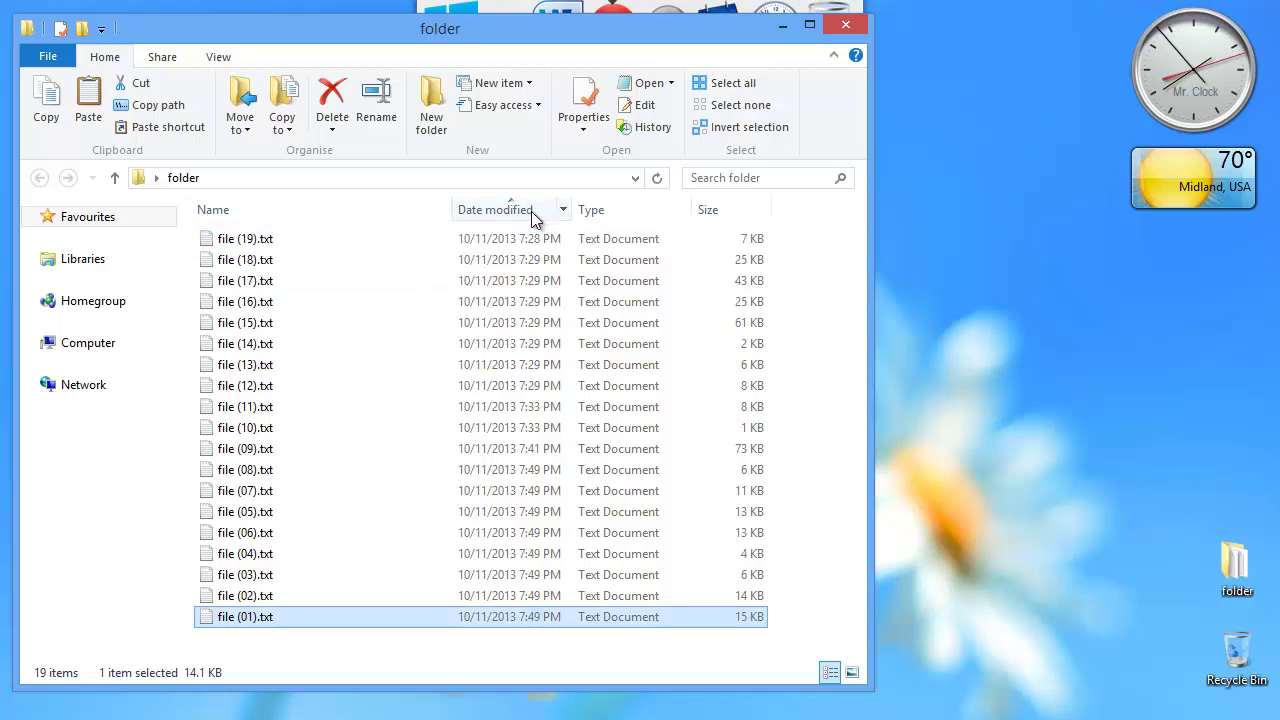
left_click(531, 211)
left_click(735, 216)
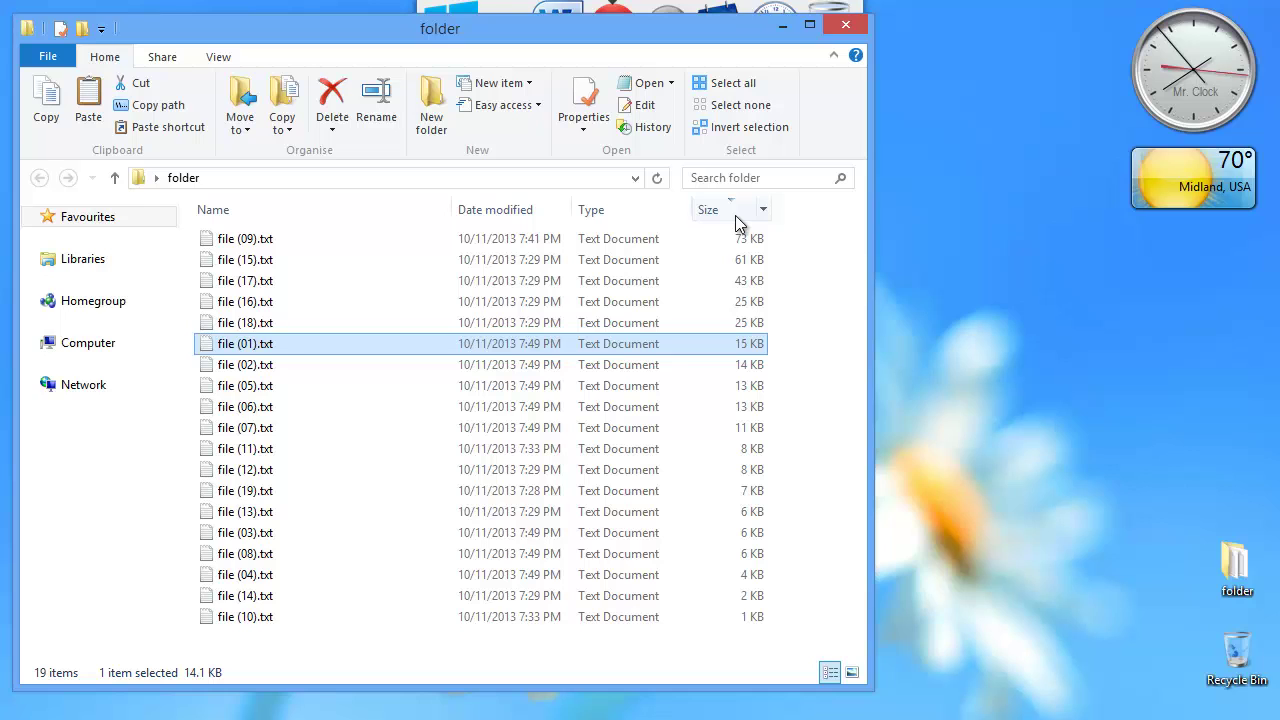
Step: Select all the size-sorted files and batch-rename them with the base name "files"
left_click(260, 612)
left_click(247, 239, "shift")
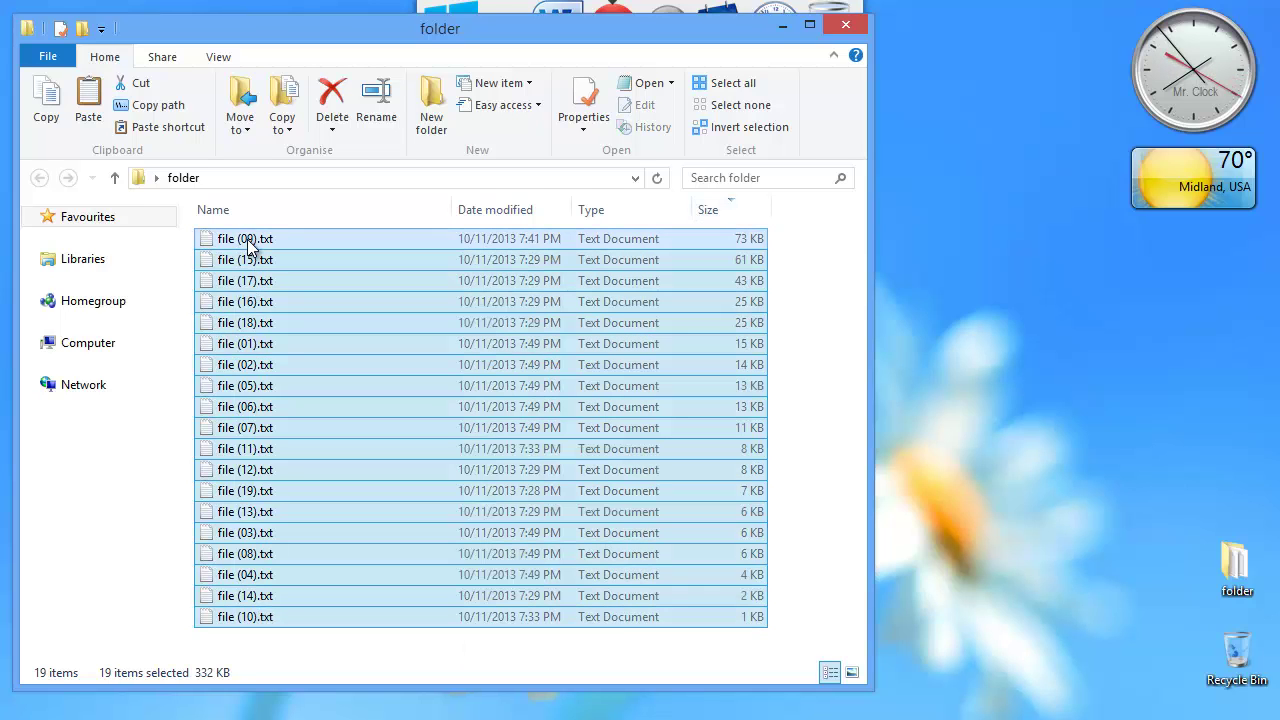
right_click(247, 239)
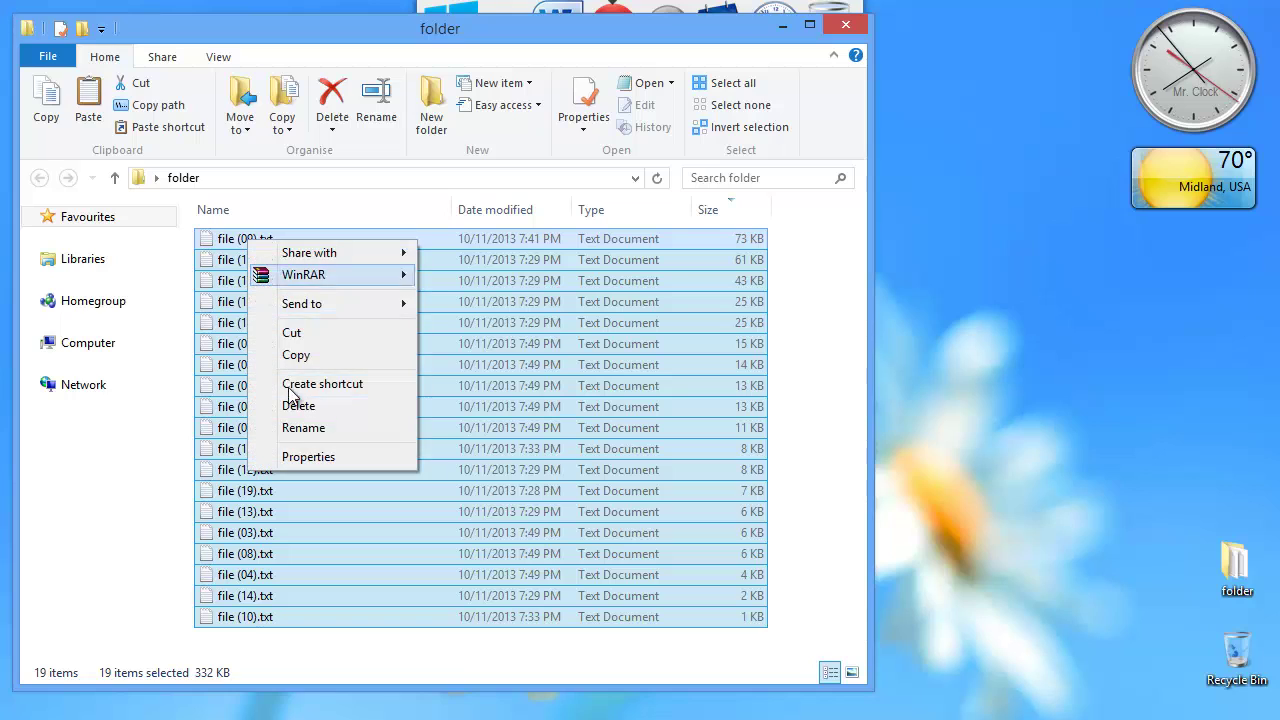
left_click(322, 429)
key("Right")
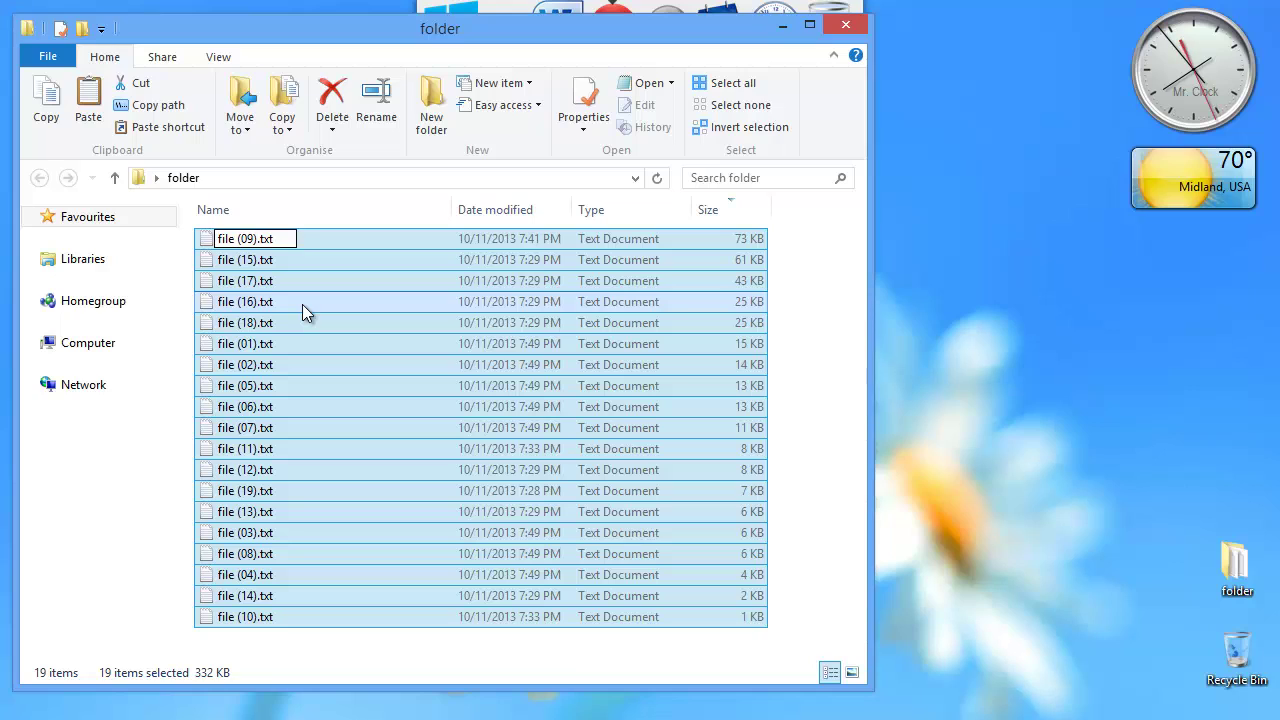
key("BackSpace")
key("BackSpace")
key("BackSpace")
key("BackSpace")
key("BackSpace")
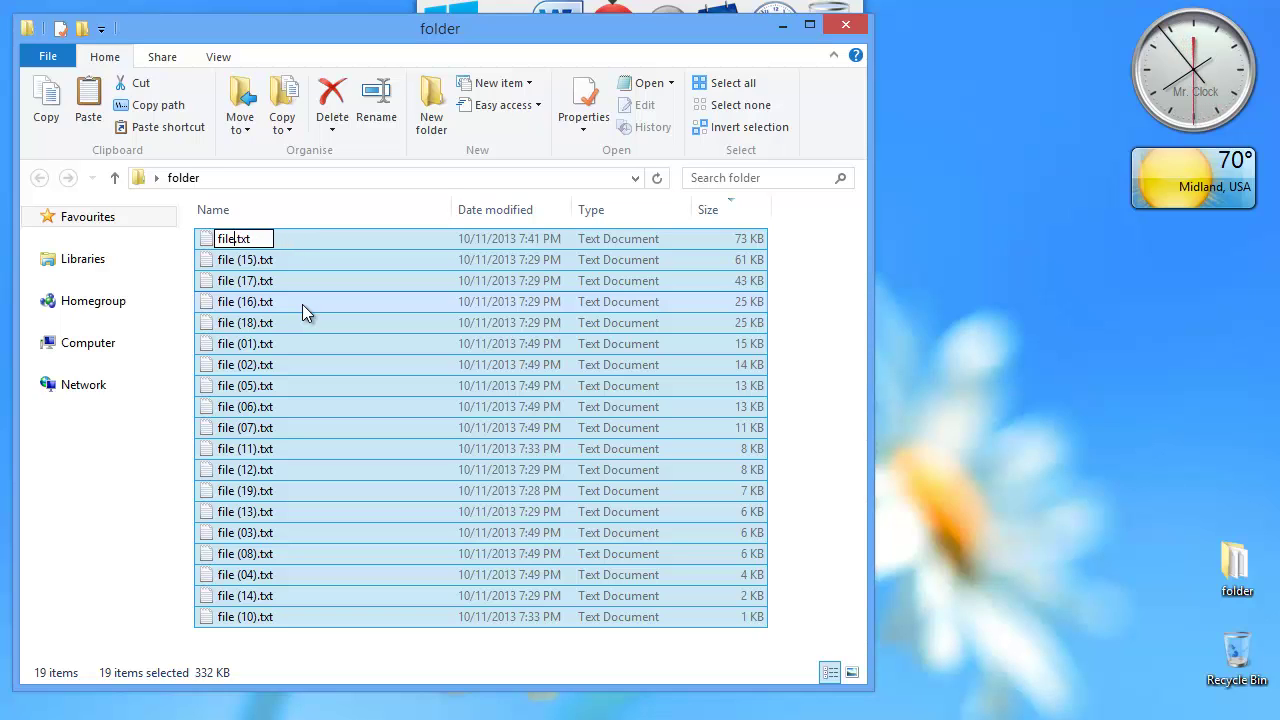
type("s")
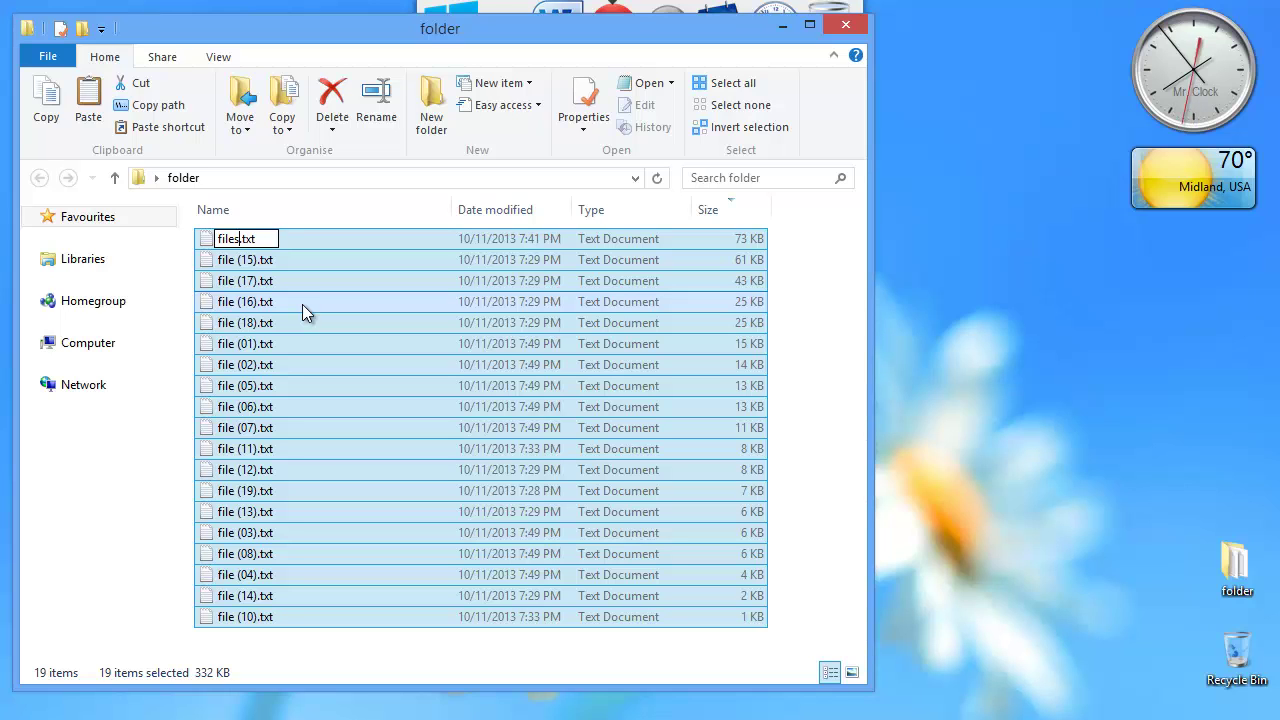
key("Return")
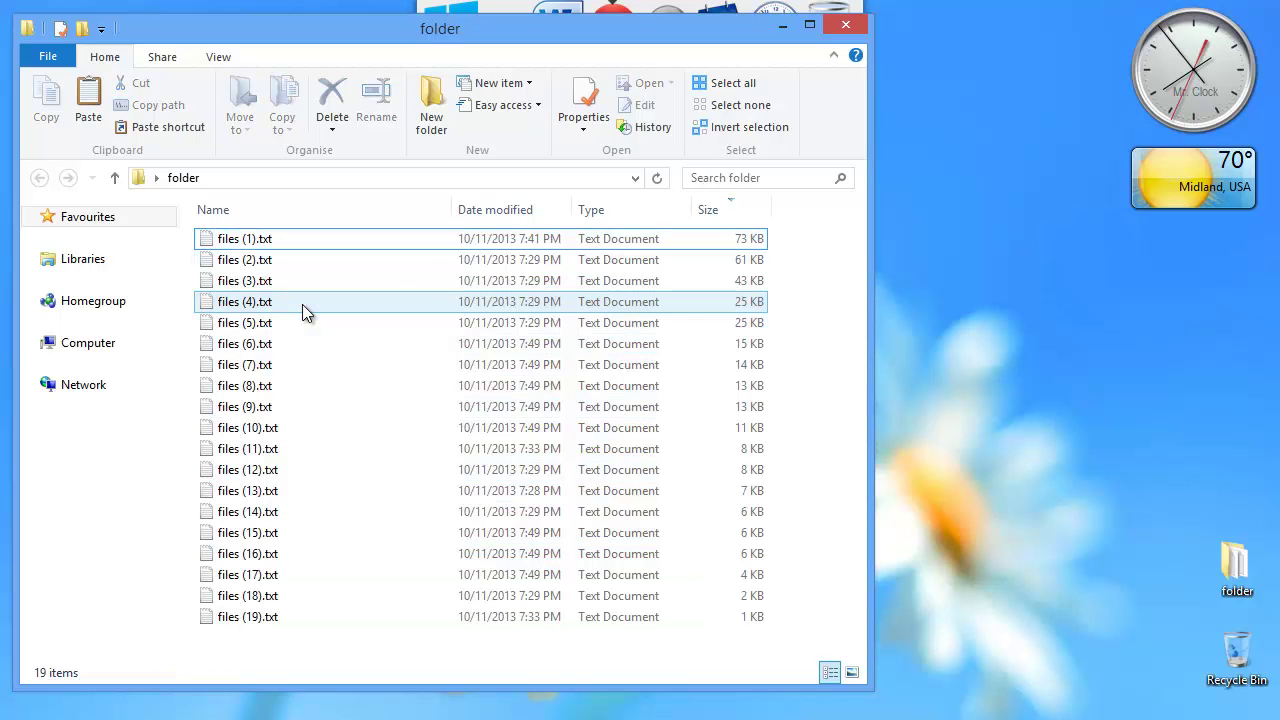
Step: Try to batch-rename all the files again using the same base name "files"
left_click(276, 618)
key("ctrl+a")
right_click(243, 253)
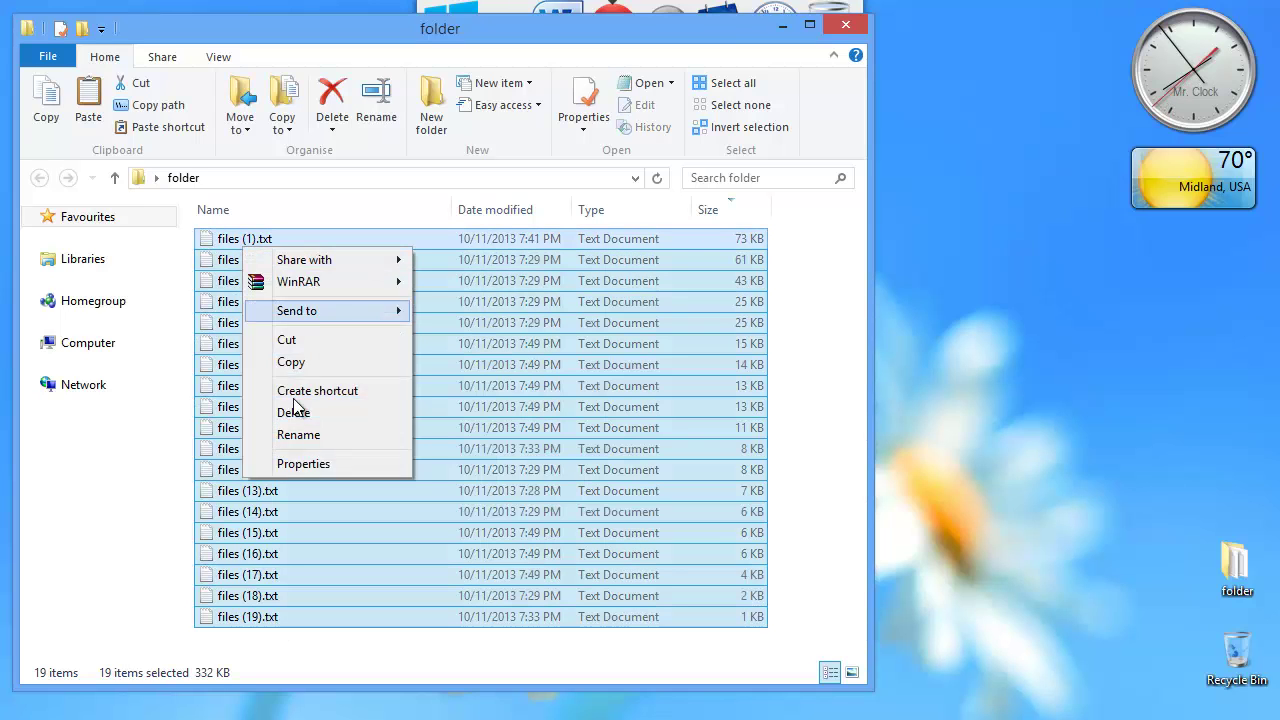
left_click(318, 438)
key("Right")
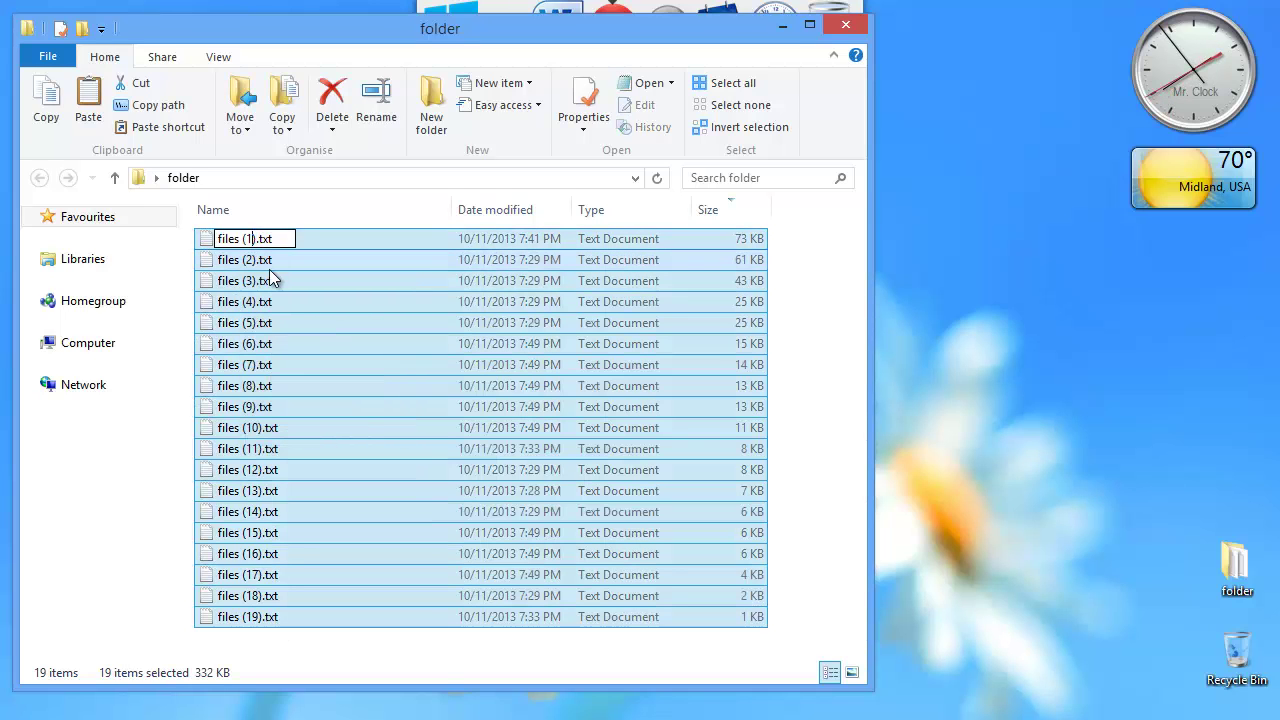
key("BackSpace")
key("BackSpace")
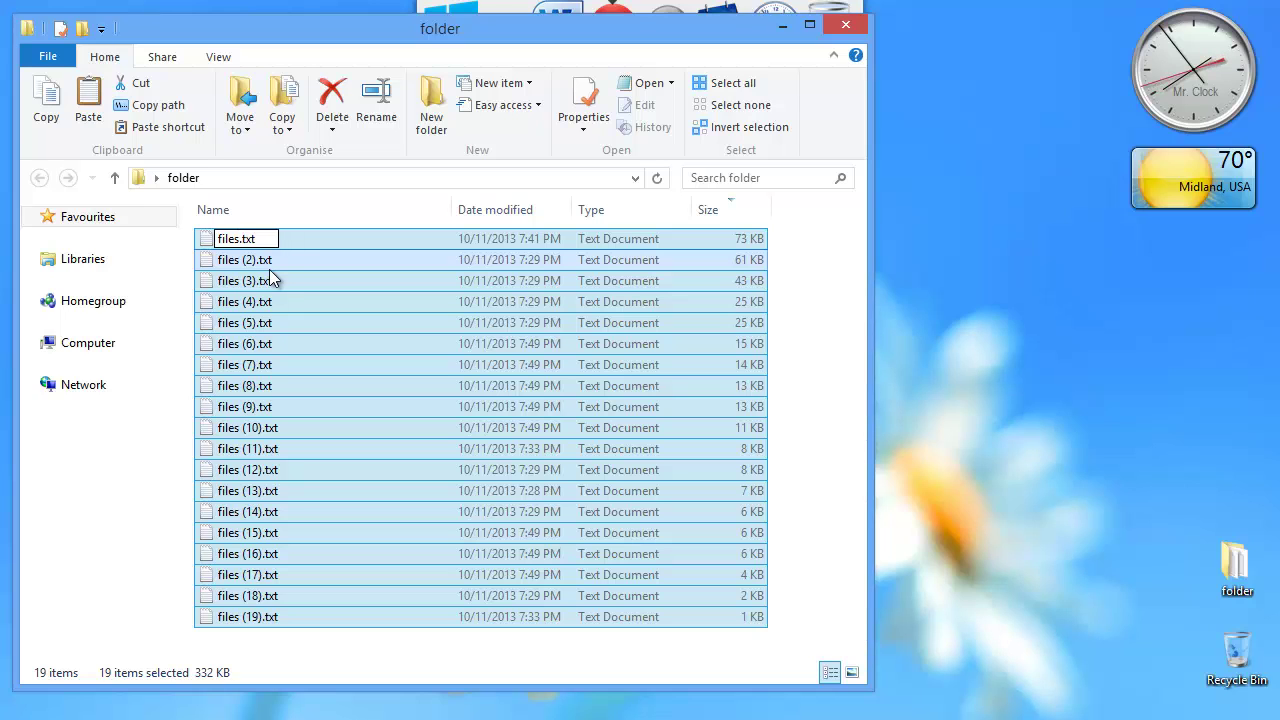
key("Return")
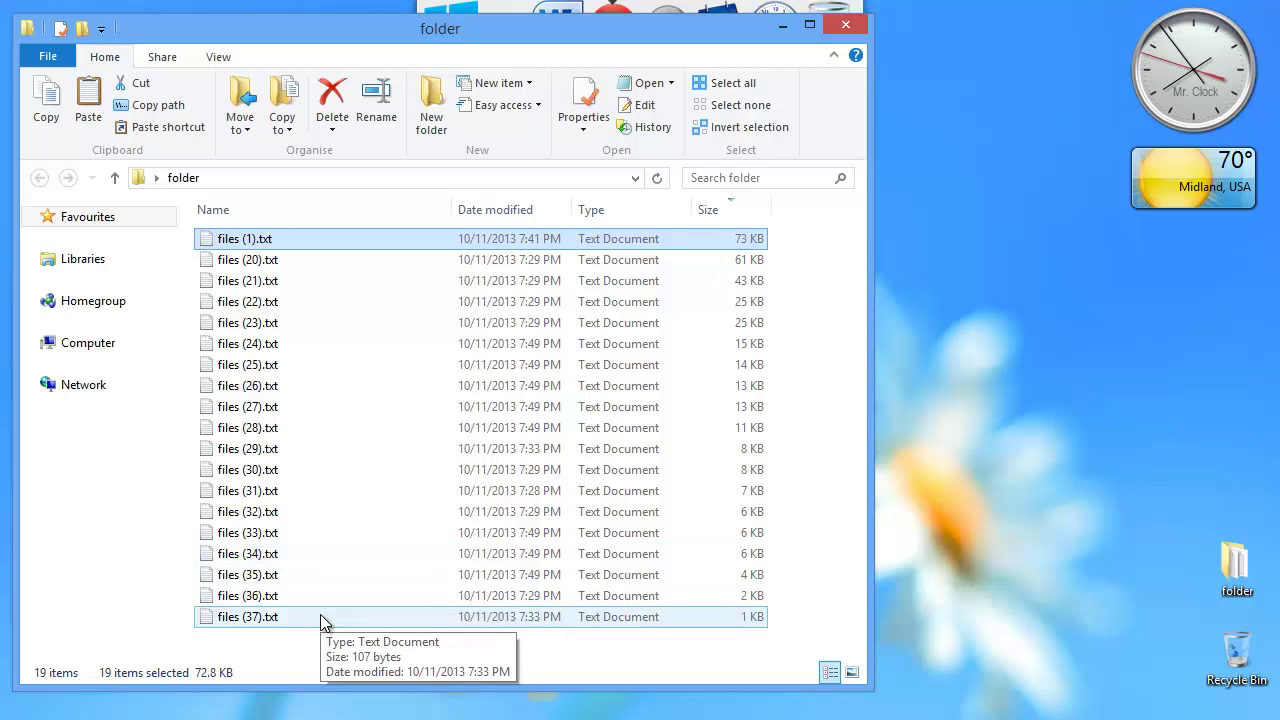
Step: Select every file from the smallest to the largest and change their shared base name to "file"
left_click(264, 621)
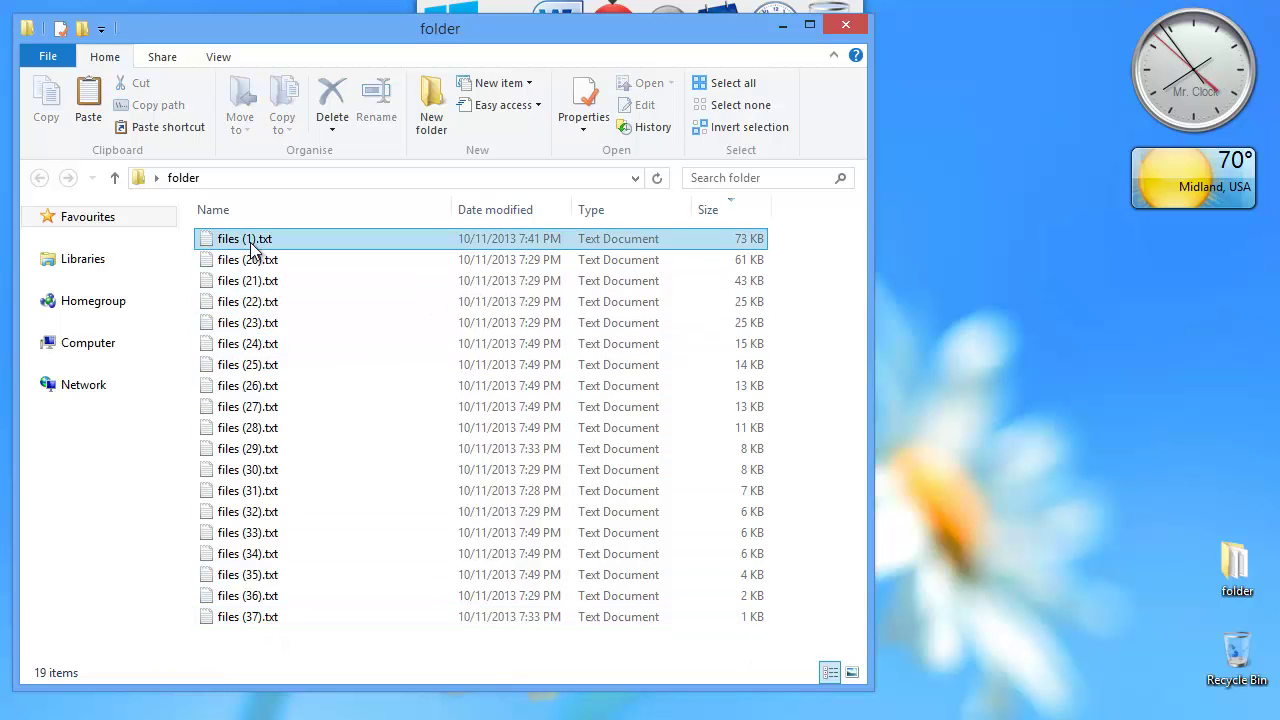
left_click(245, 614)
left_click(251, 240, "shift")
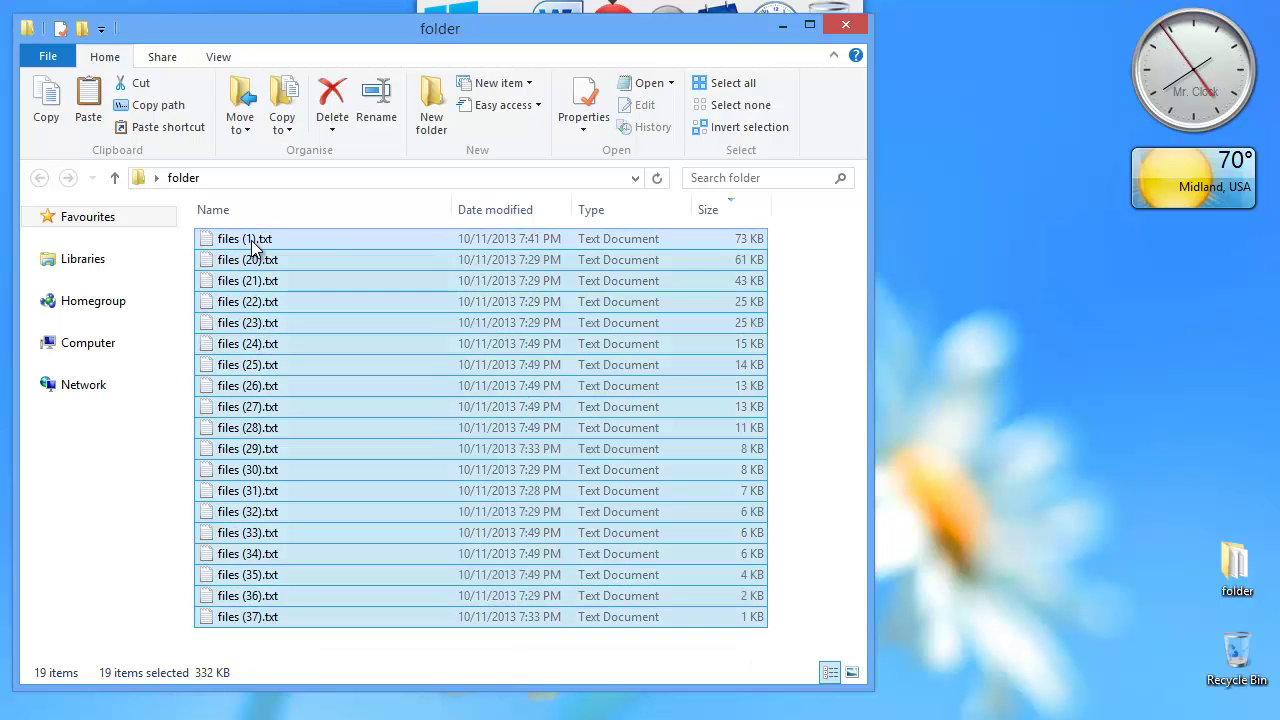
right_click(252, 241)
left_click(309, 430)
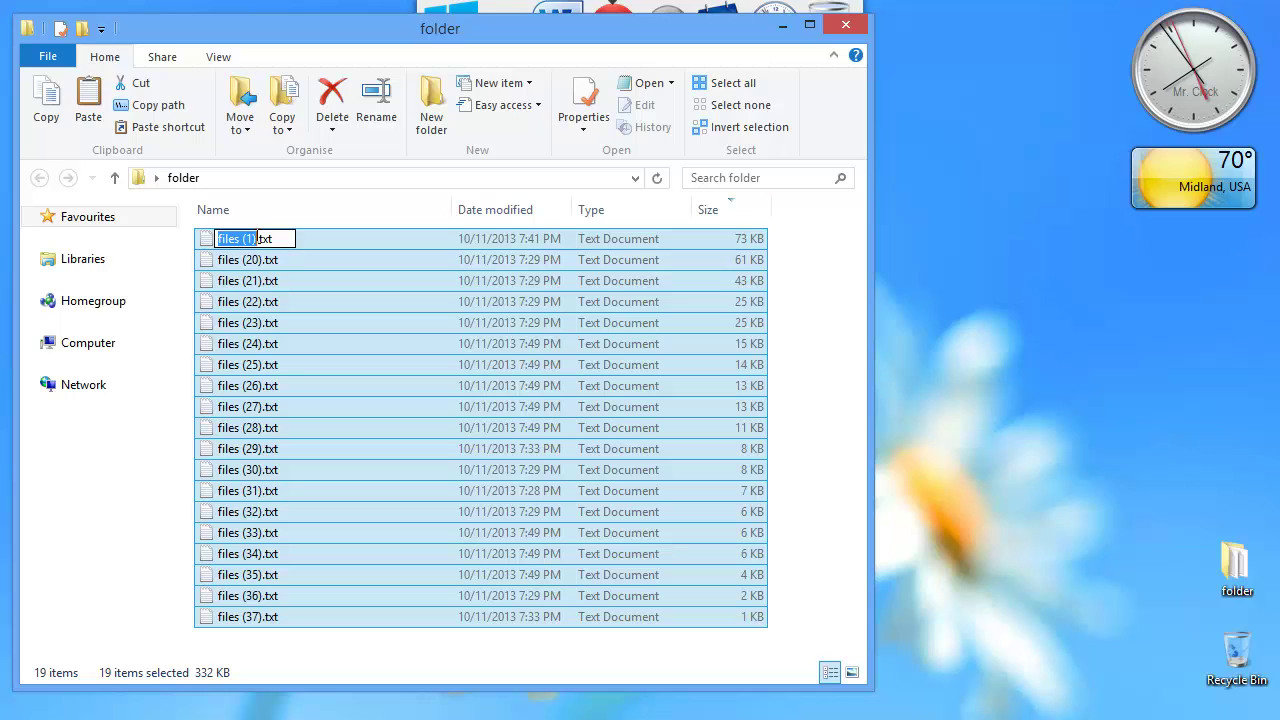
type("file")
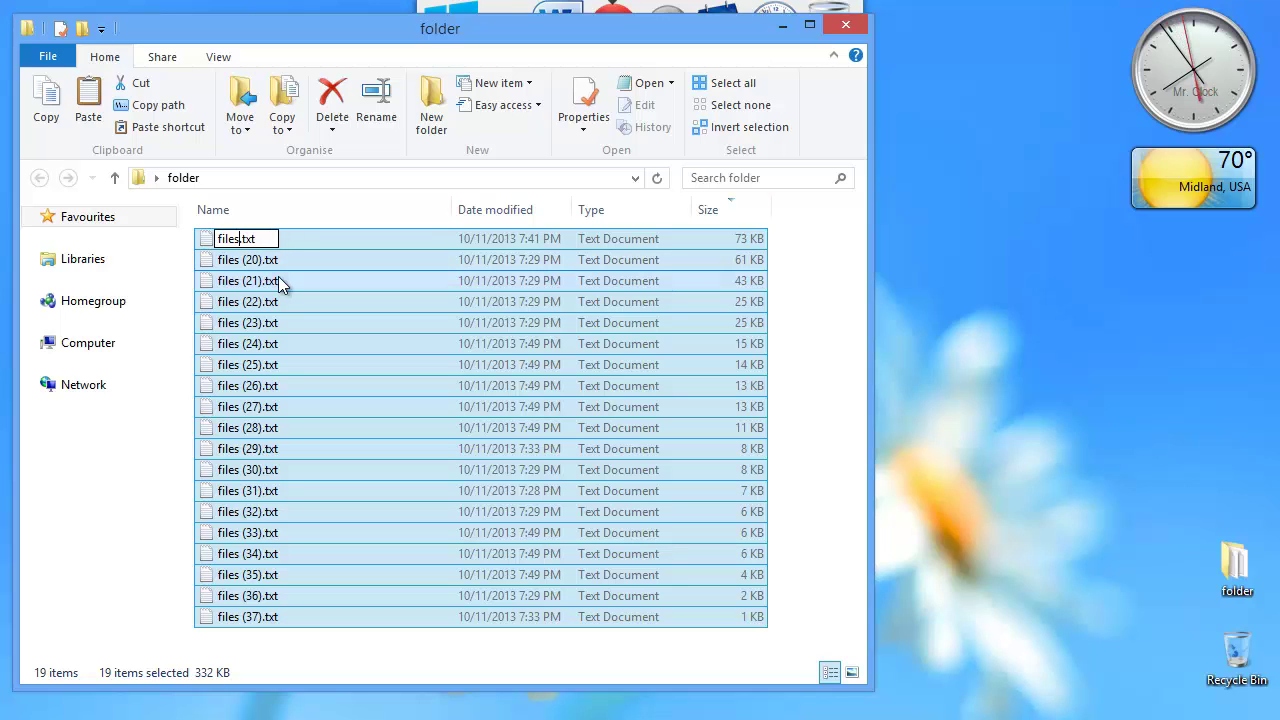
key("Return")
left_click(246, 246)
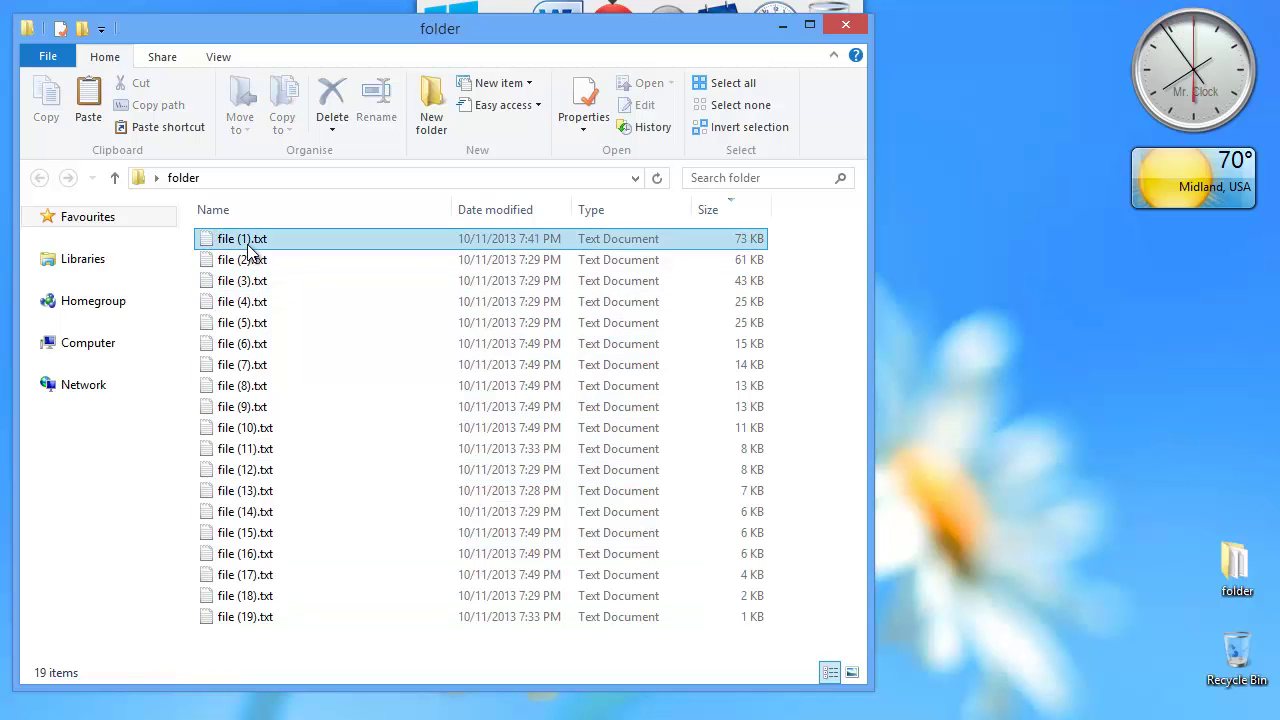
Step: Pad the numbers of the first five files with a zero, renaming them file (01).txt through file (05).txt
left_click(244, 240)
left_click(244, 240)
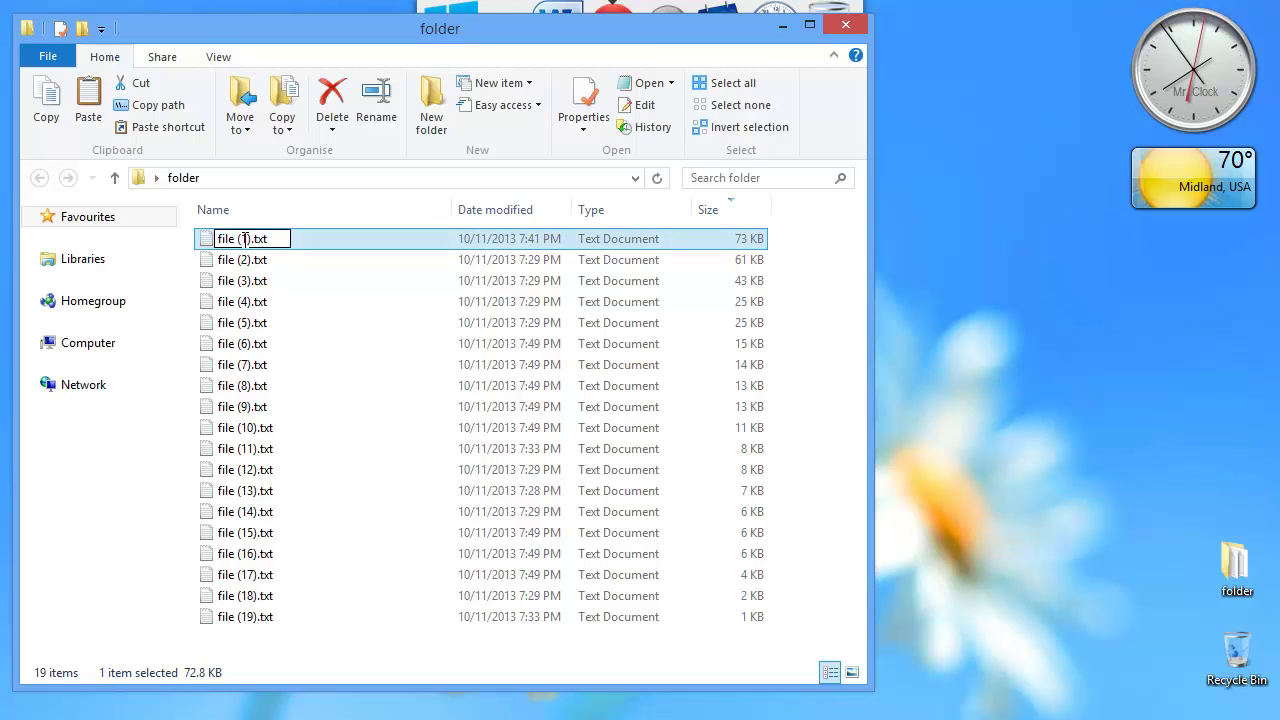
type("0")
left_click(246, 260)
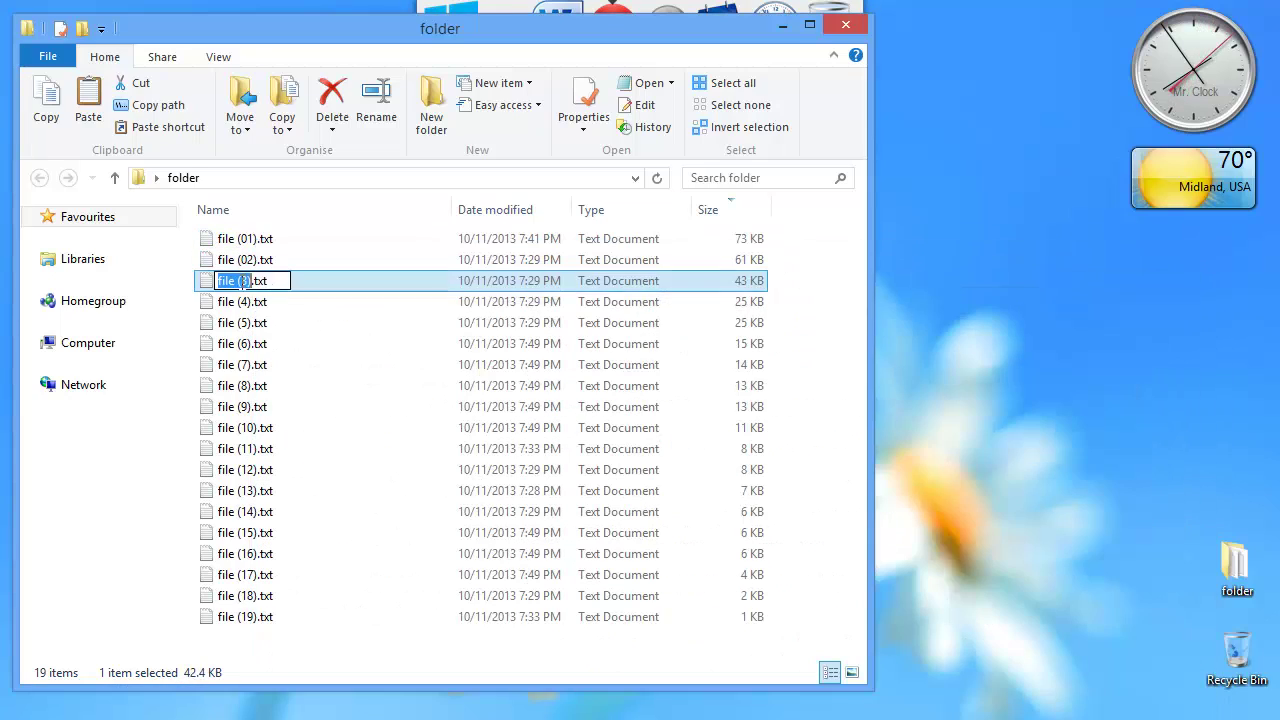
left_click(1092, 288)
left_click(241, 302)
left_click(241, 302)
type("0")
left_click(243, 323)
left_click(243, 323)
type("0")
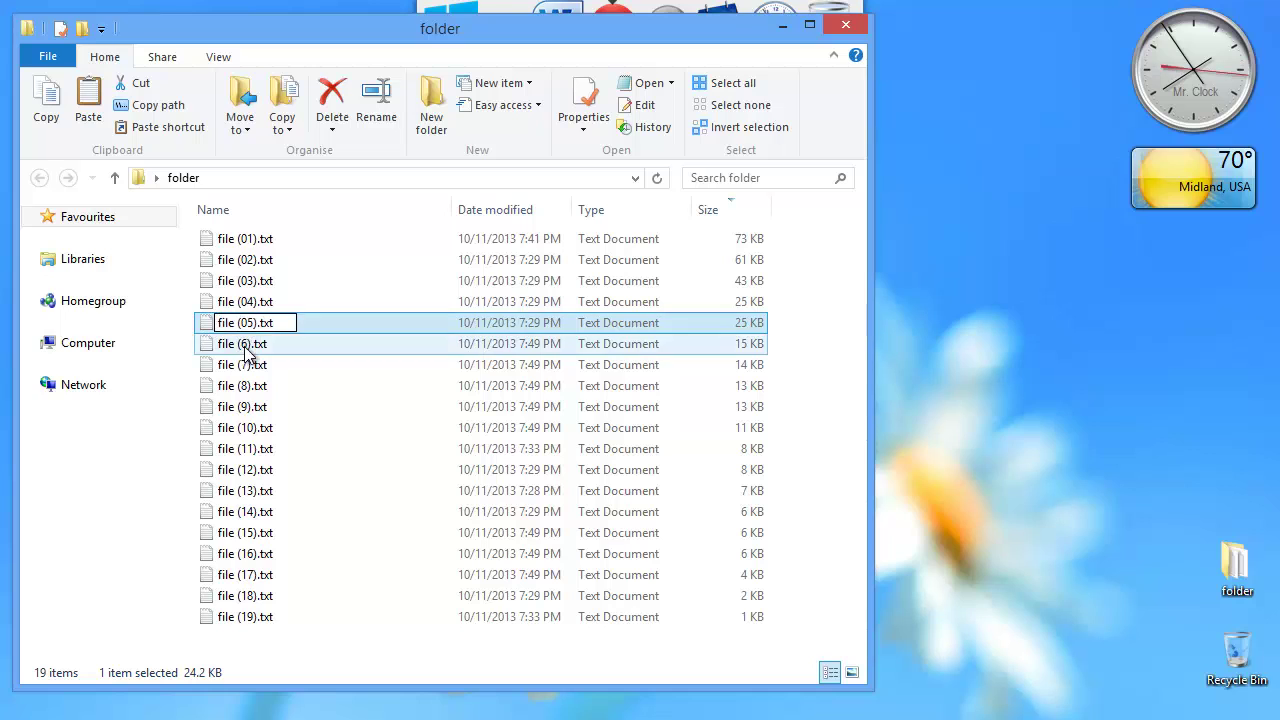
Step: Add a leading zero to the numbers of files 6 to 9, making them file (06).txt through file (09).txt
left_click(243, 344)
type("0")
left_click(243, 365)
type("0")
left_click(243, 386)
type("0")
left_click(243, 407)
type("0")
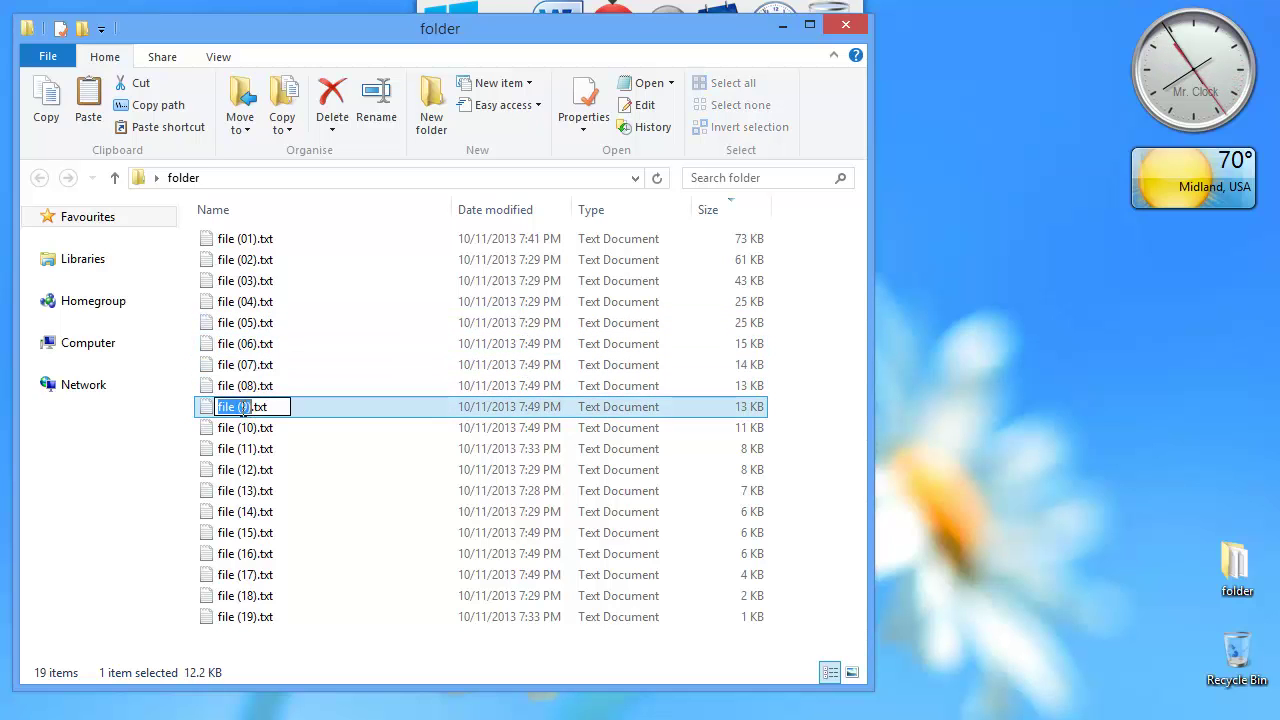
left_click(245, 428)
left_click(246, 257)
left_click(246, 240)
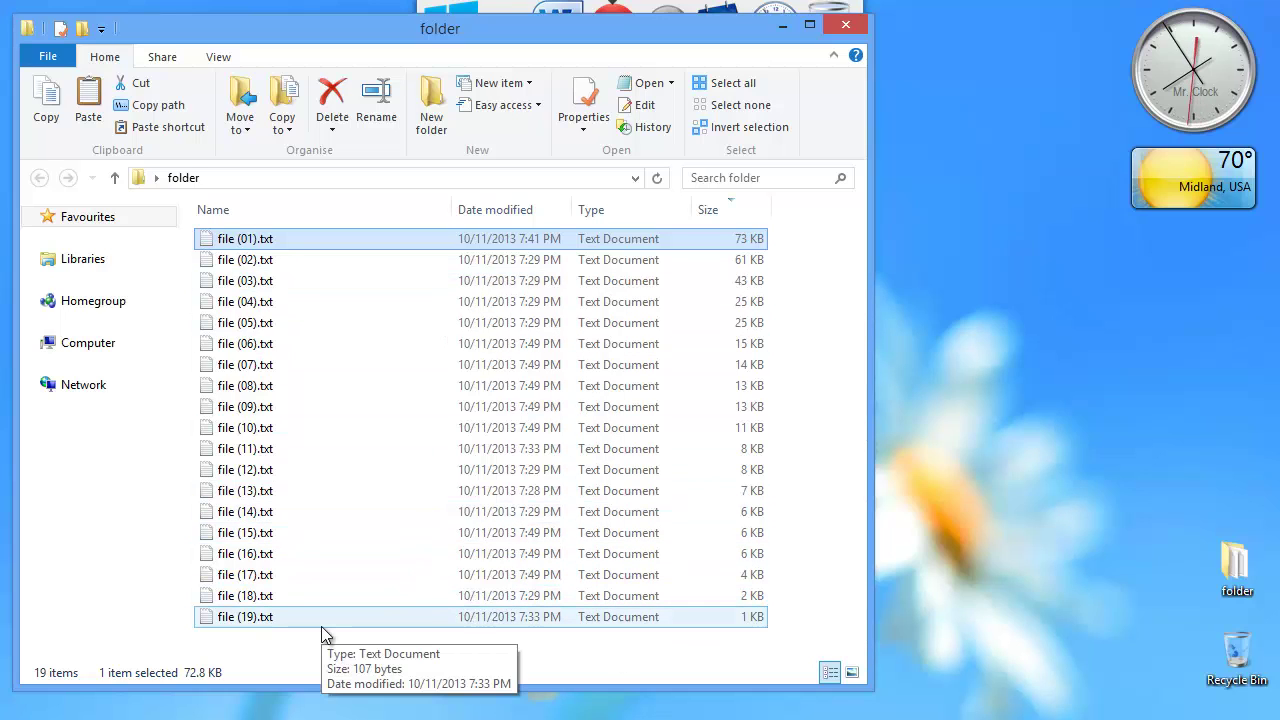
Step: Sort the files by date modified, newest first, and batch-rename all of them with the base name "file"
left_click(731, 212)
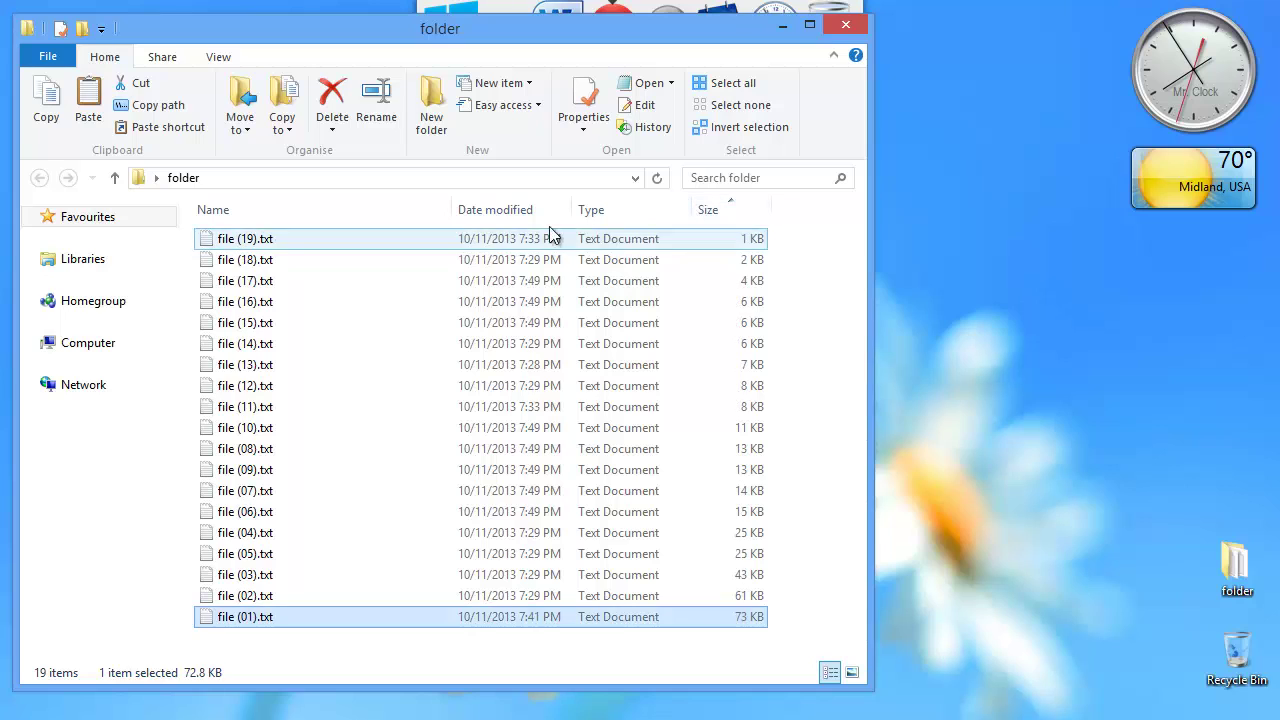
left_click(507, 210)
left_click(275, 616)
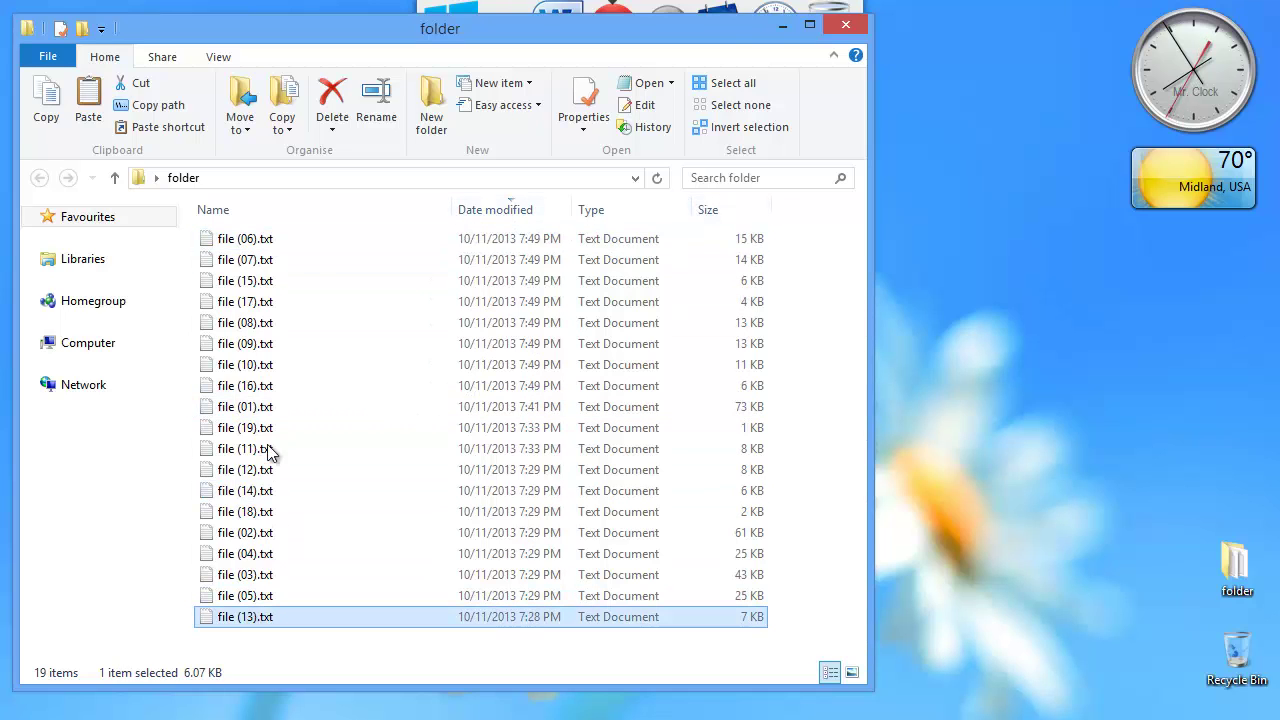
left_click(248, 240, "shift")
right_click(238, 245)
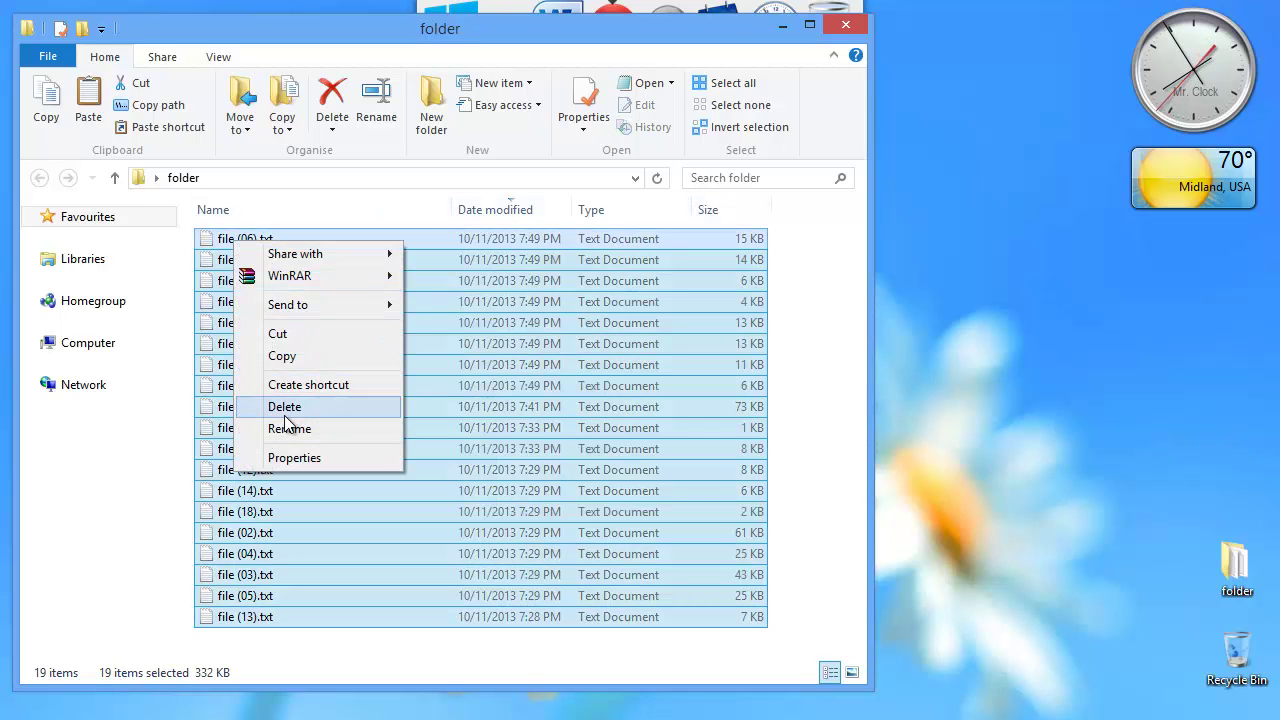
left_click(307, 430)
key("Right")
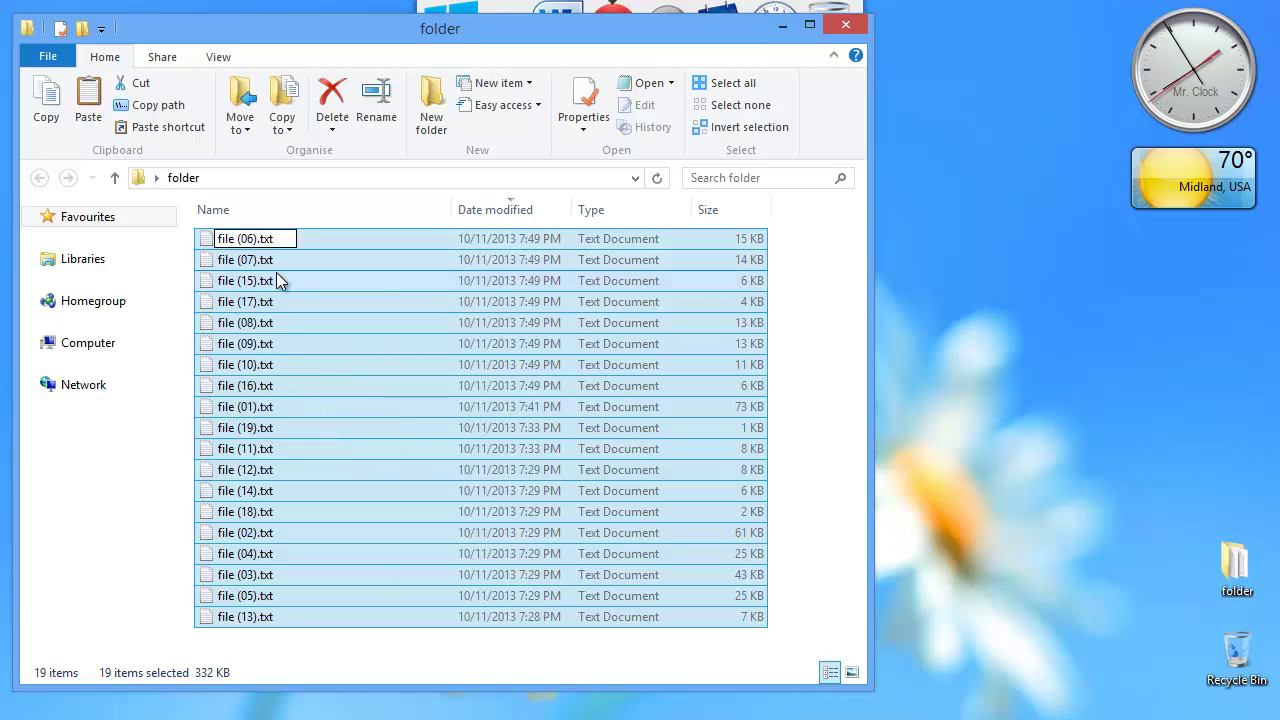
key("BackSpace")
key("BackSpace")
key("BackSpace")
key("BackSpace")
key("BackSpace")
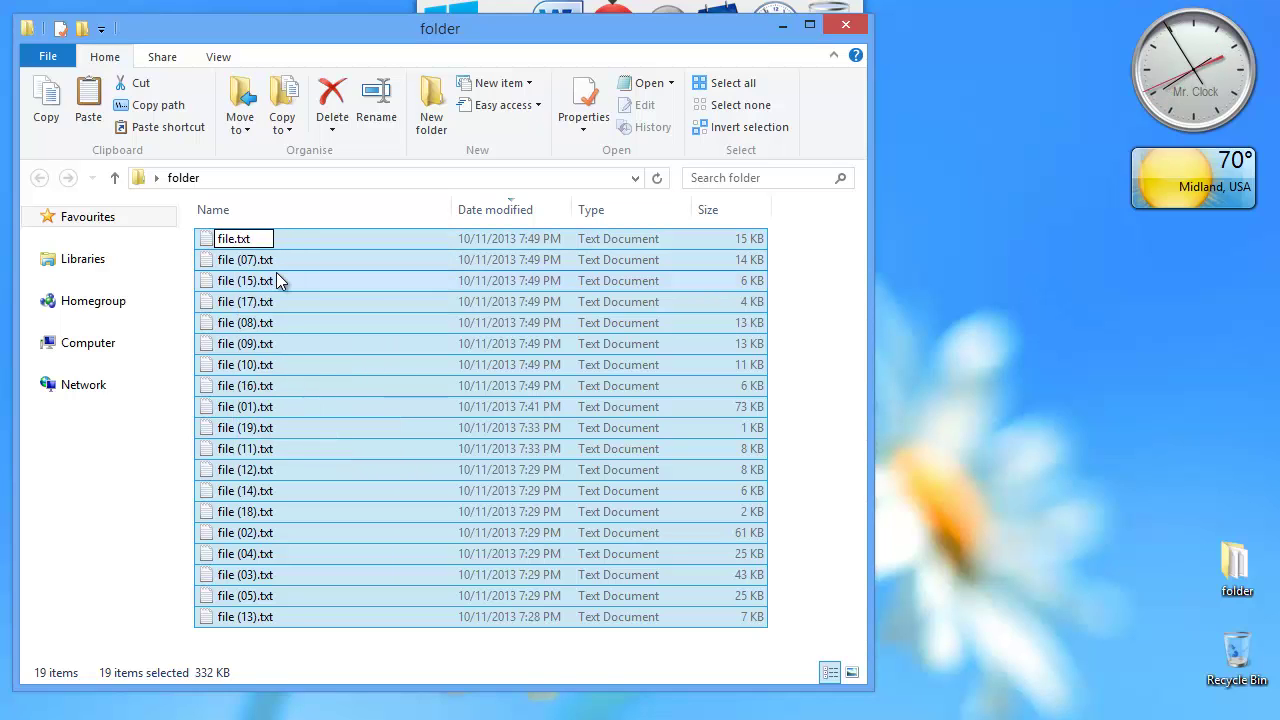
key("Return")
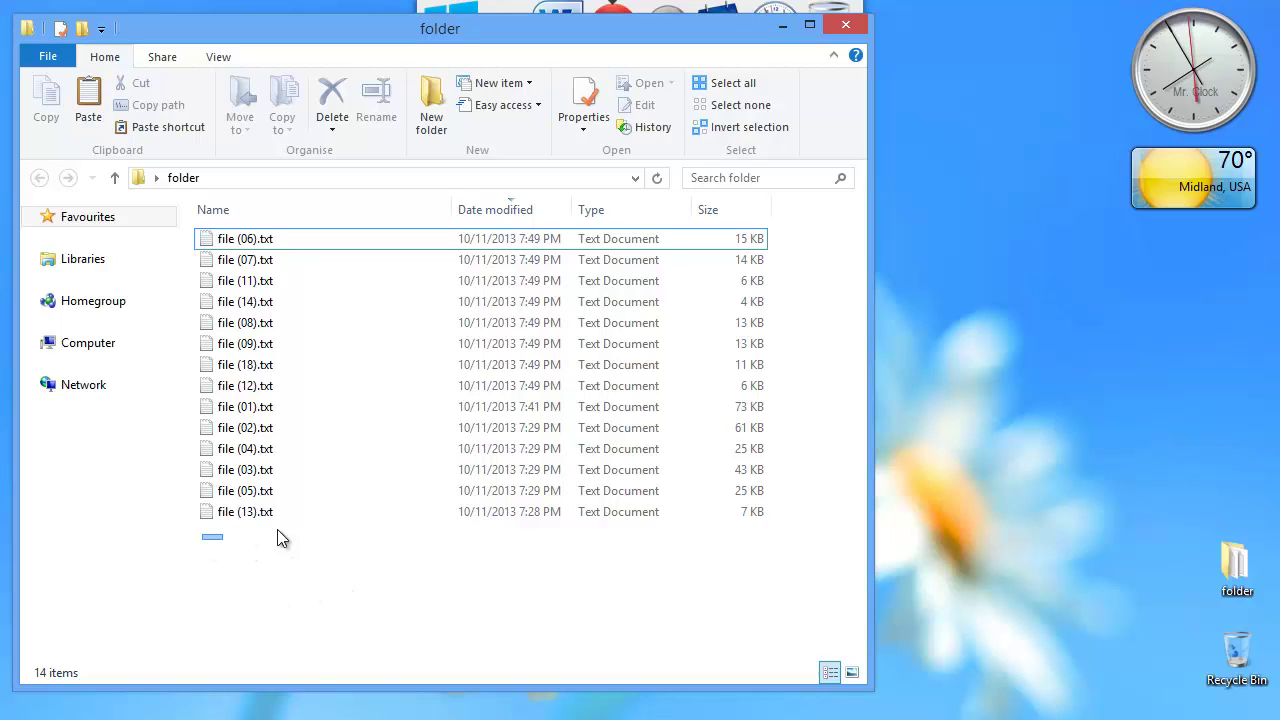
Step: Look over the files left in the folder and check the Recycle Bin for missing ones, closing it again
left_click_drag(278, 531, 306, 671)
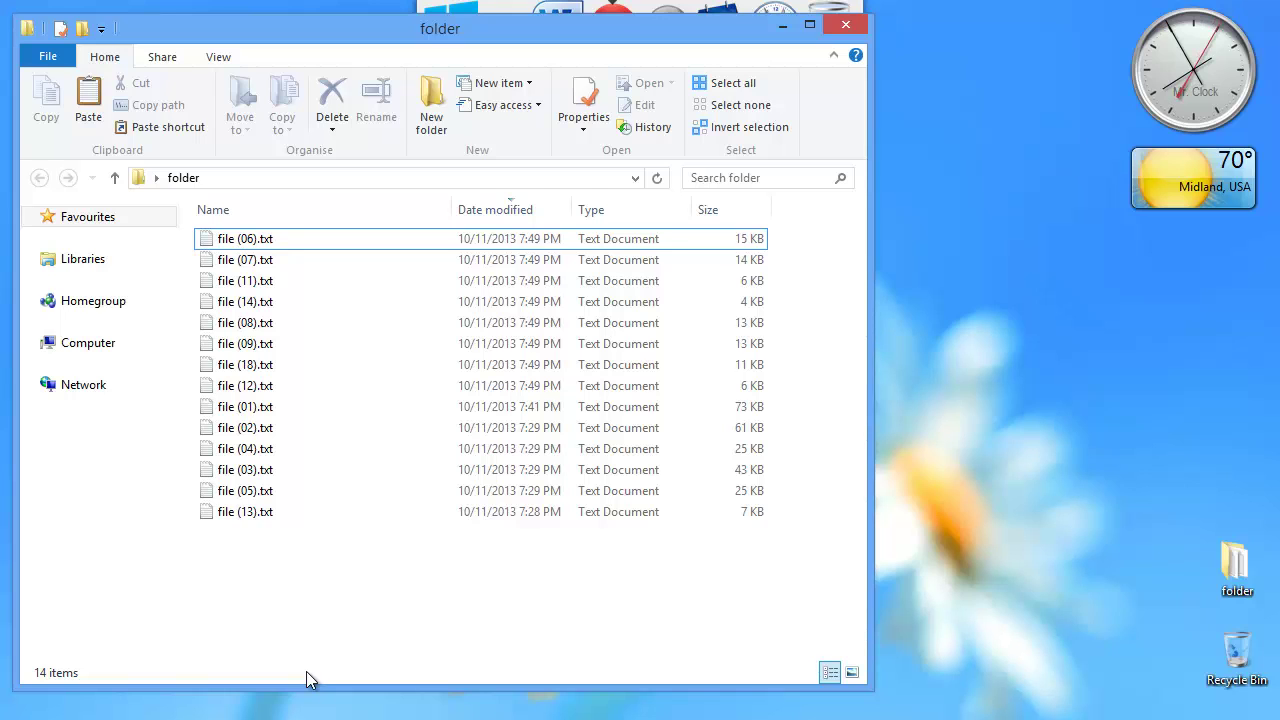
left_click_drag(289, 603, 226, 238)
left_click(362, 580)
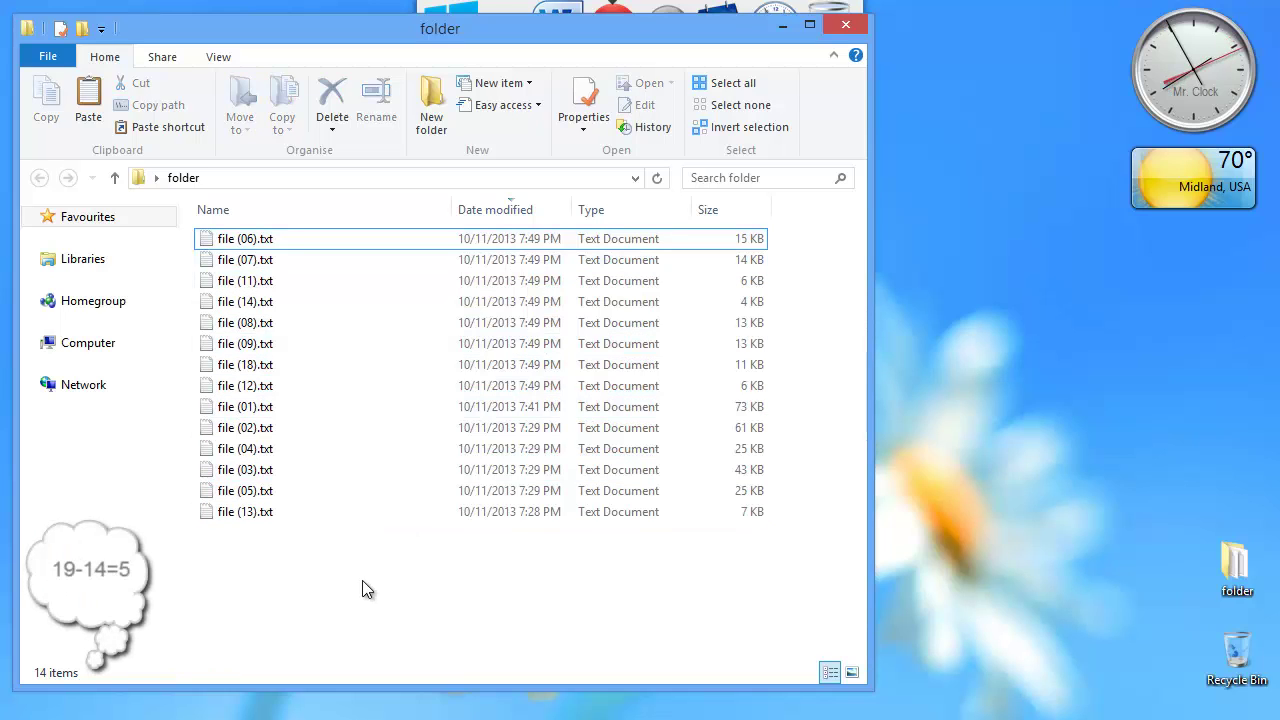
double_click(1236, 650)
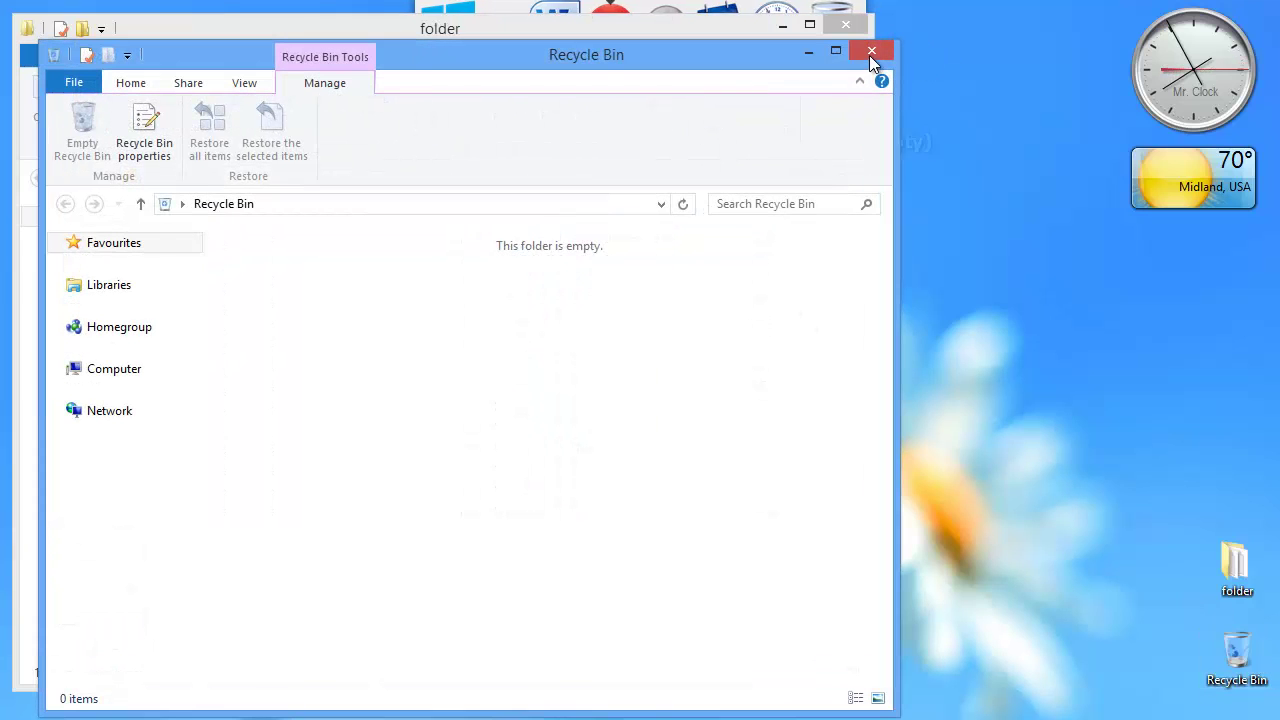
left_click(867, 52)
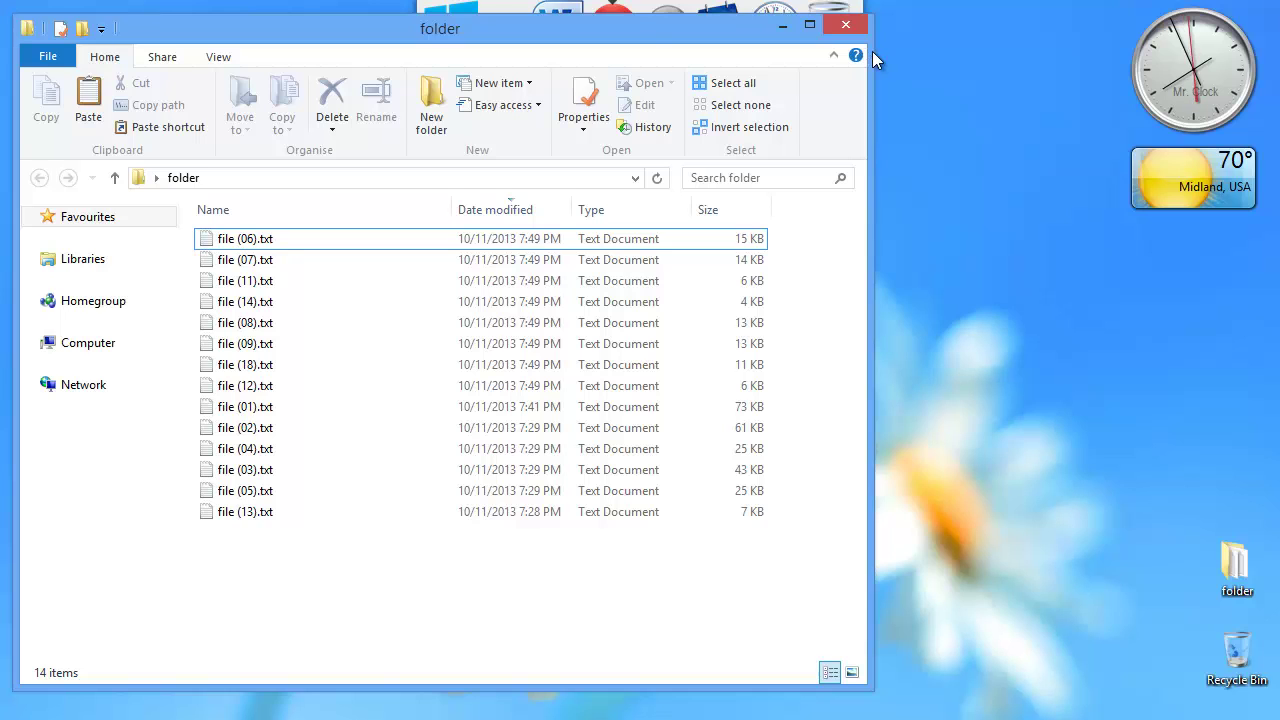
Step: Select all the remaining files and batch-rename them with the new base name "filed"
left_click(265, 514)
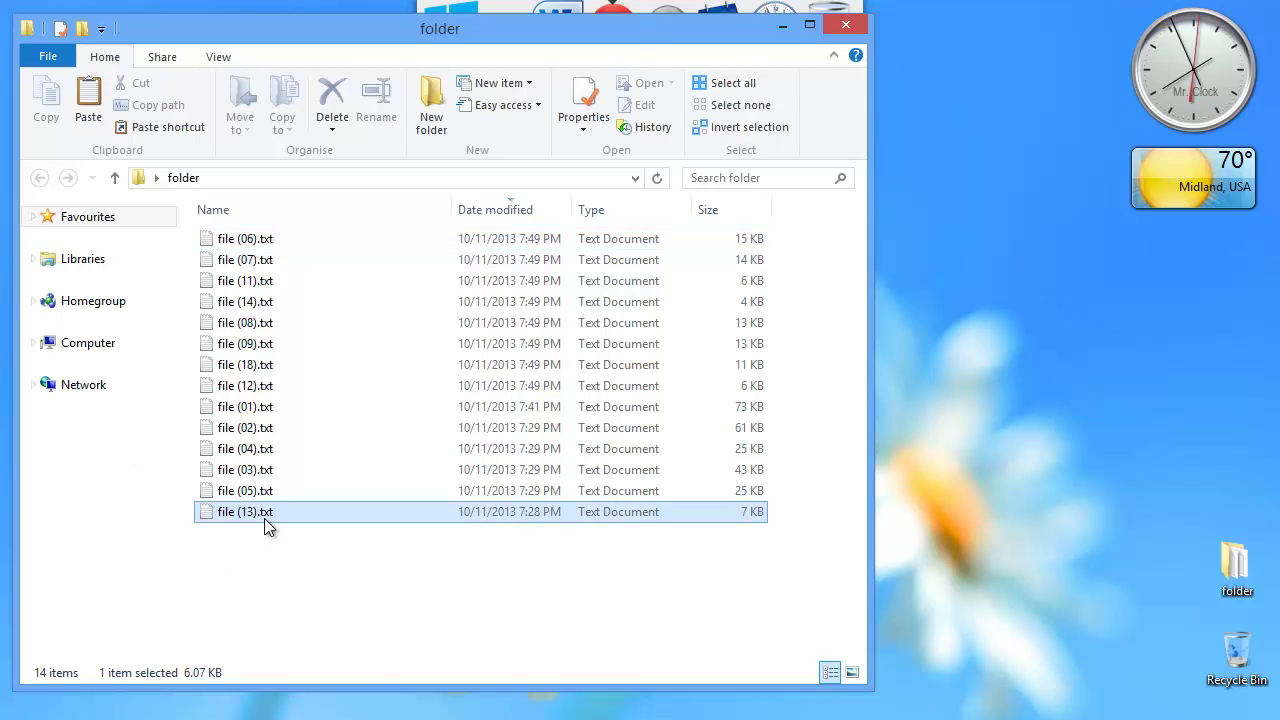
left_click(247, 239, "shift")
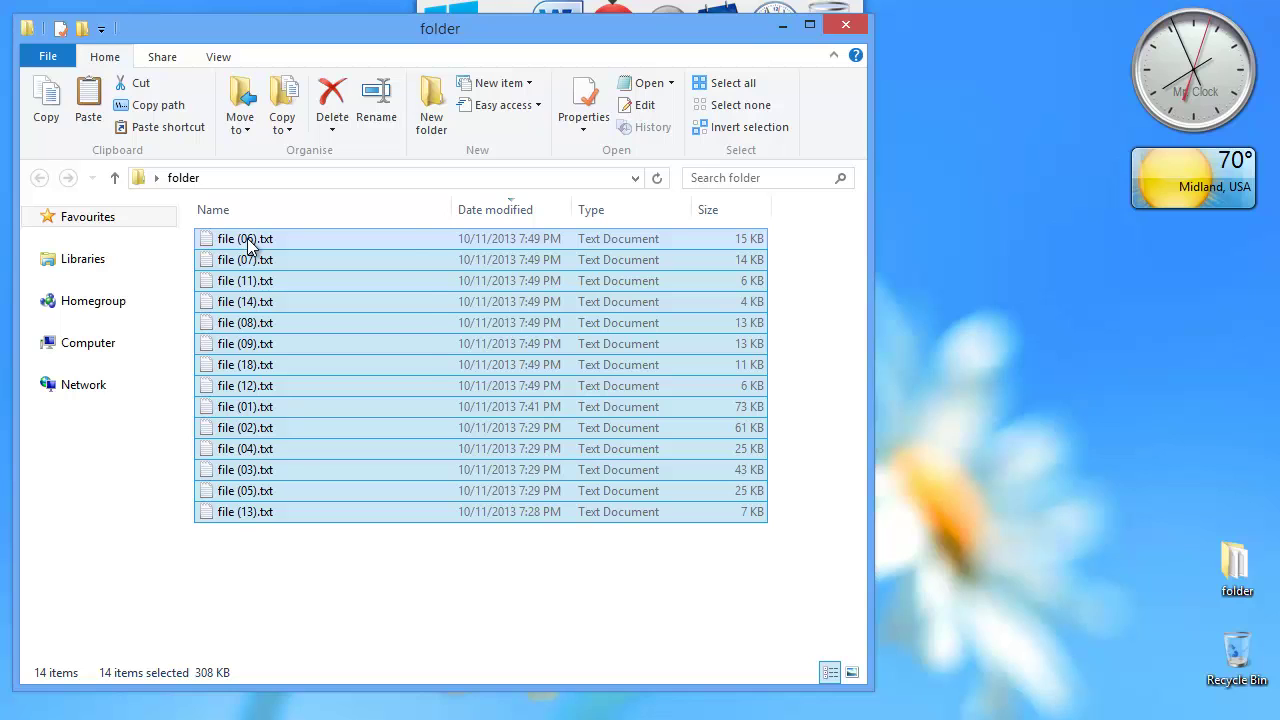
right_click(247, 238)
left_click(320, 499)
key("Right")
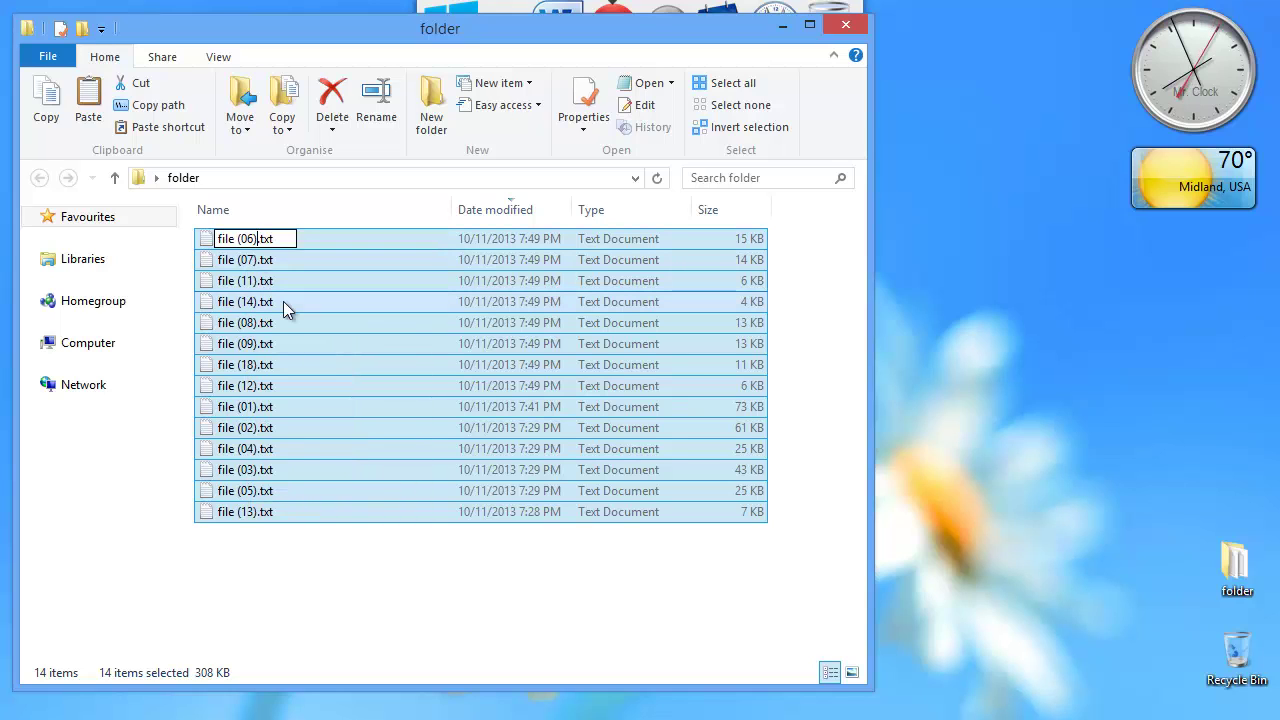
key("BackSpace")
key("BackSpace")
key("BackSpace")
key("BackSpace")
key("BackSpace")
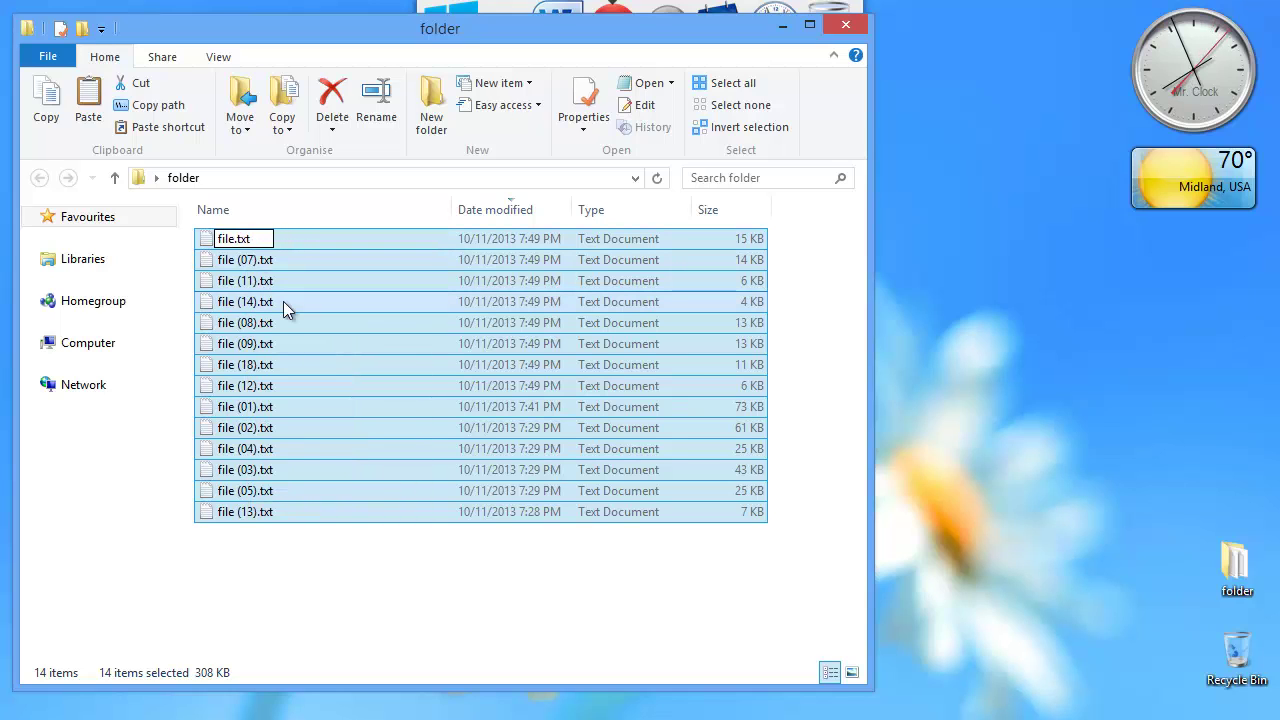
type("d")
key("Return")
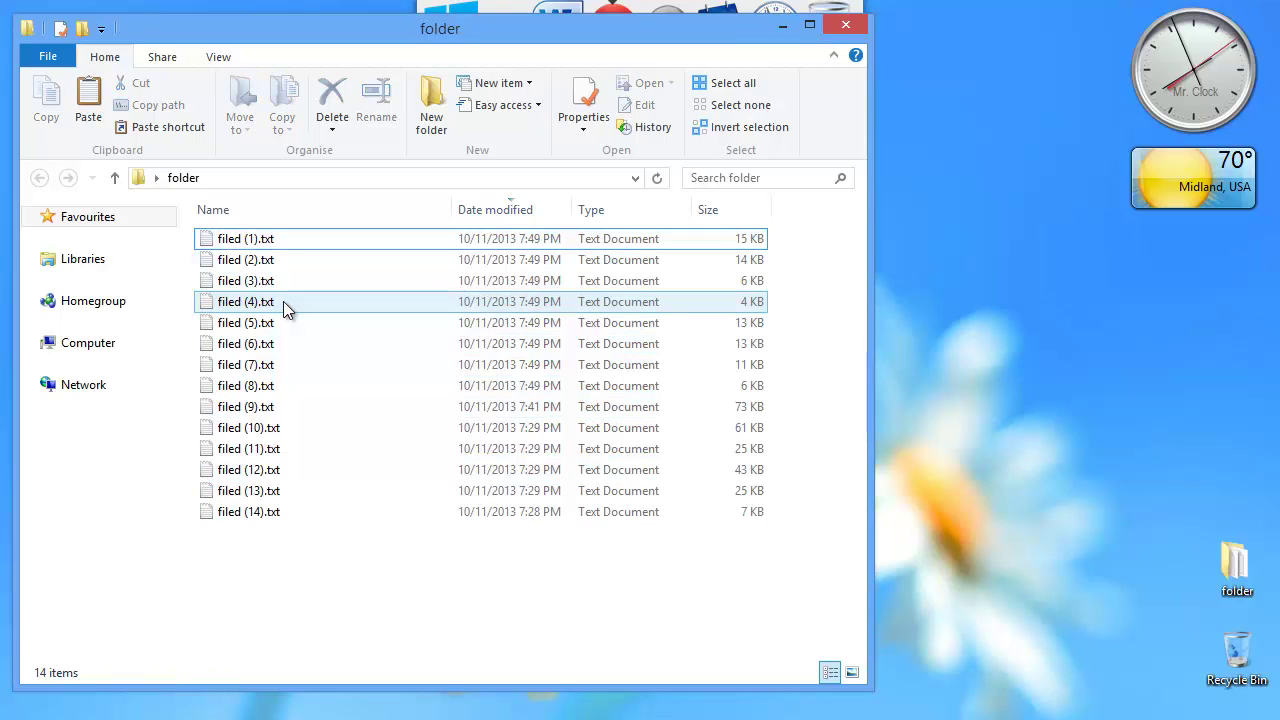
Step: Select every "filed" file from first to last and change their shared base name to "fileds"
left_click(252, 240)
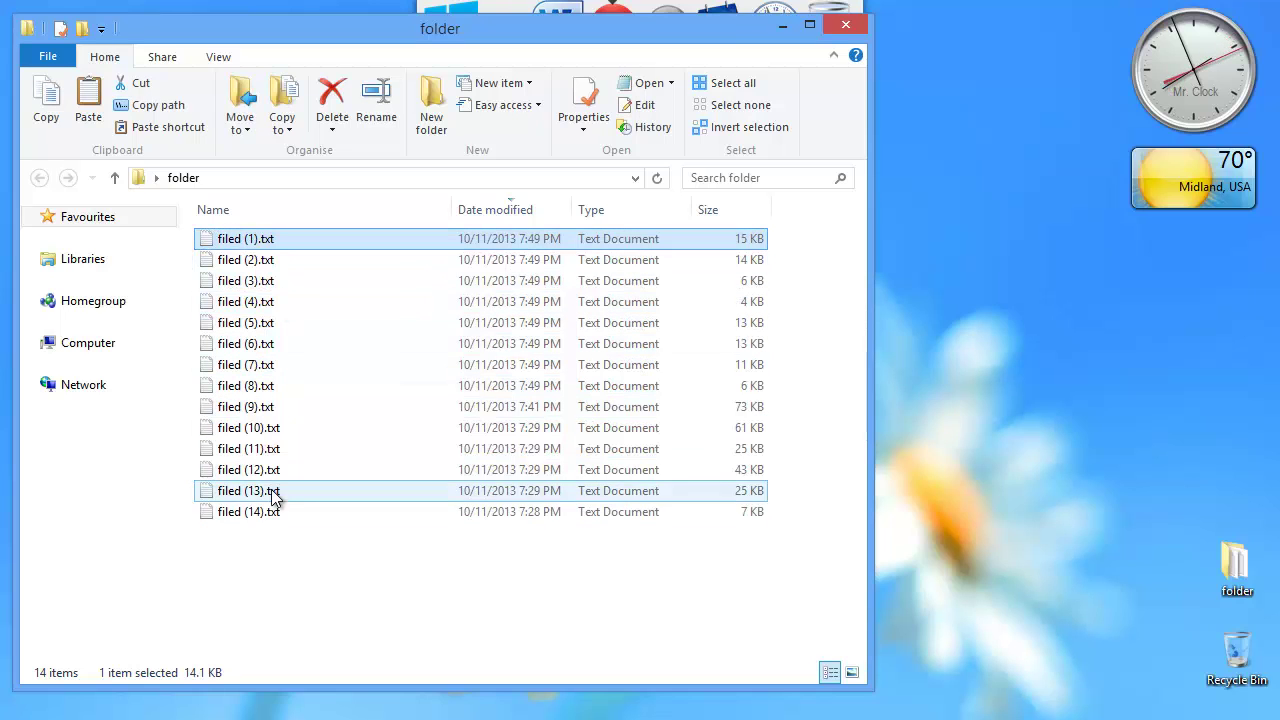
left_click(270, 513, "shift")
right_click(246, 249)
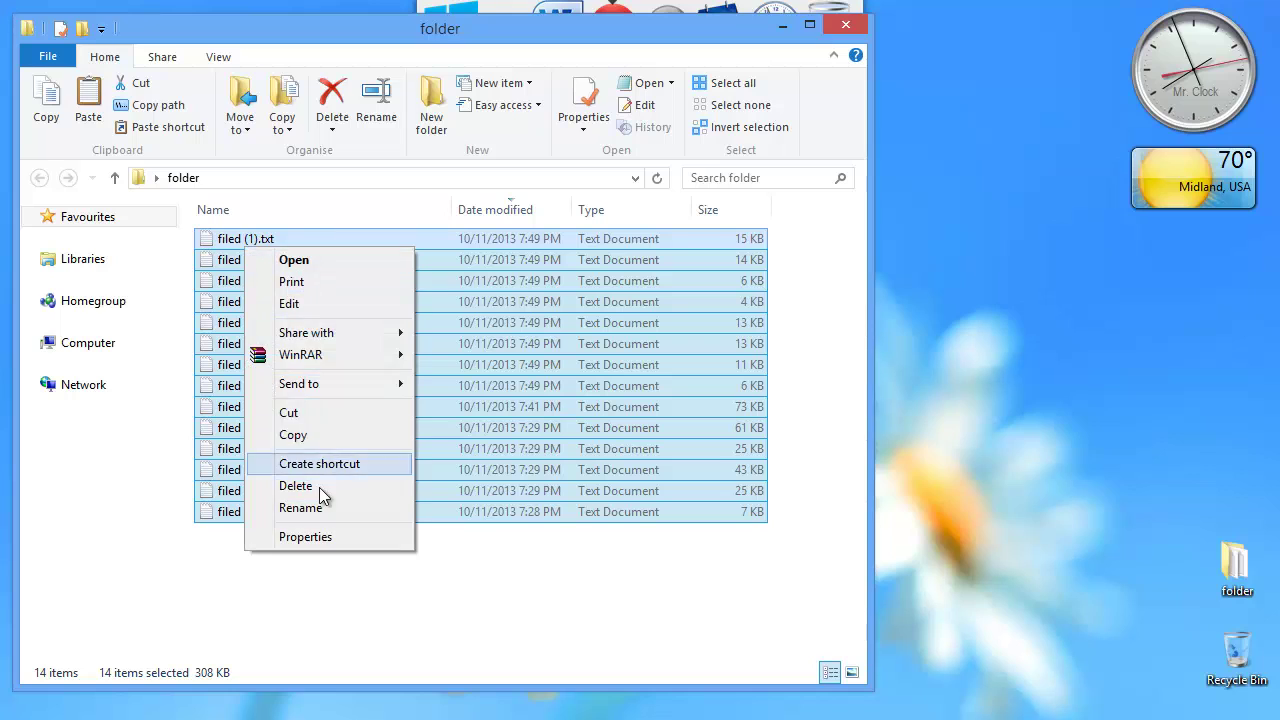
left_click(326, 510)
left_click(258, 238)
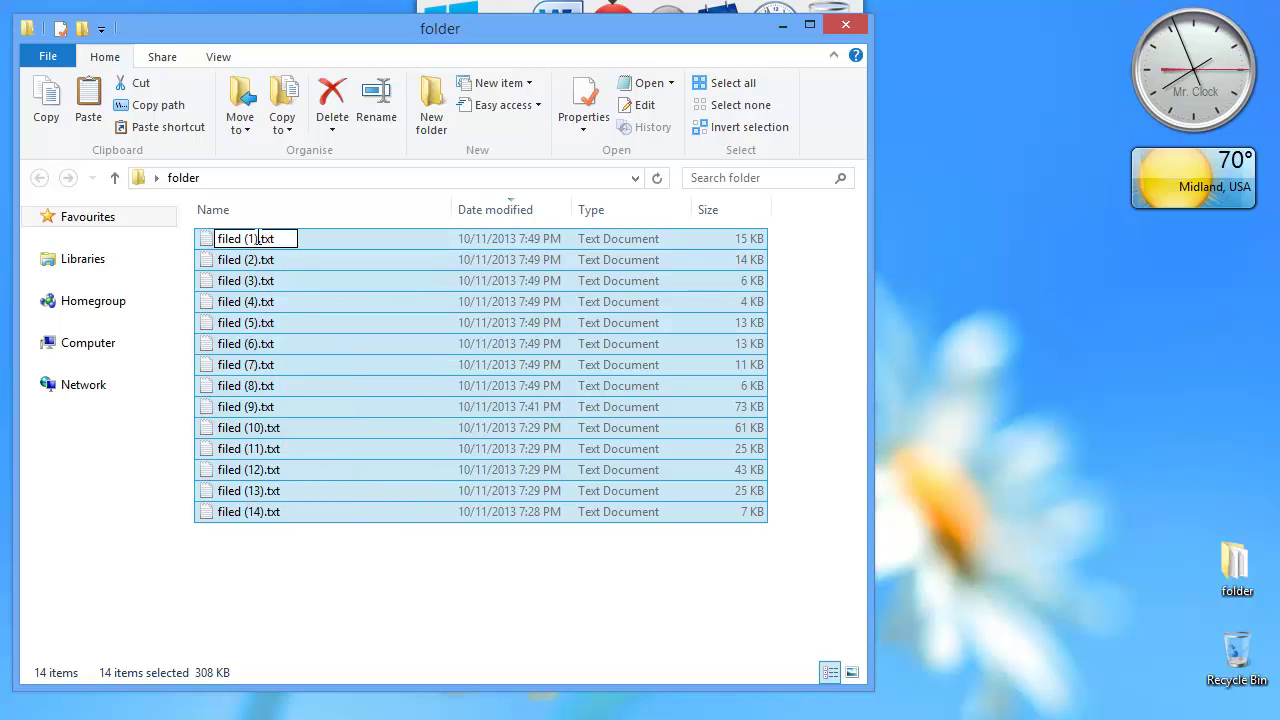
key("BackSpace")
key("BackSpace")
key("BackSpace")
key("BackSpace")
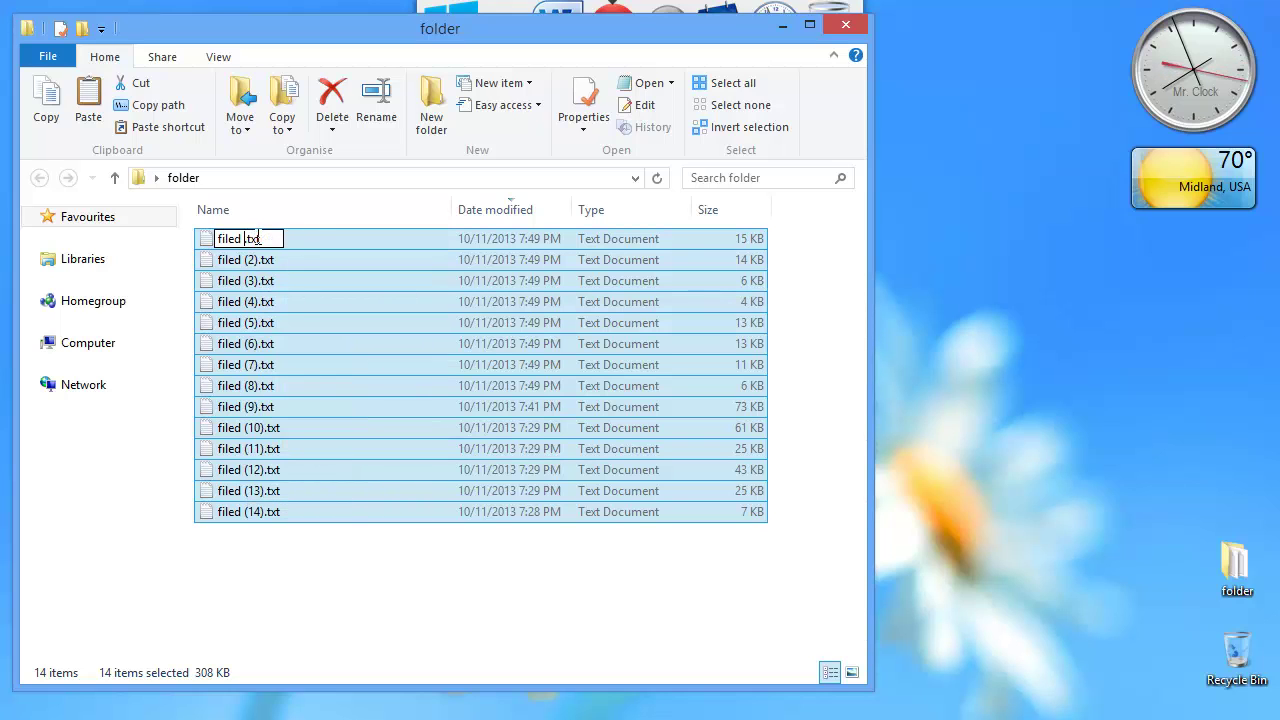
type("s")
key("Return")
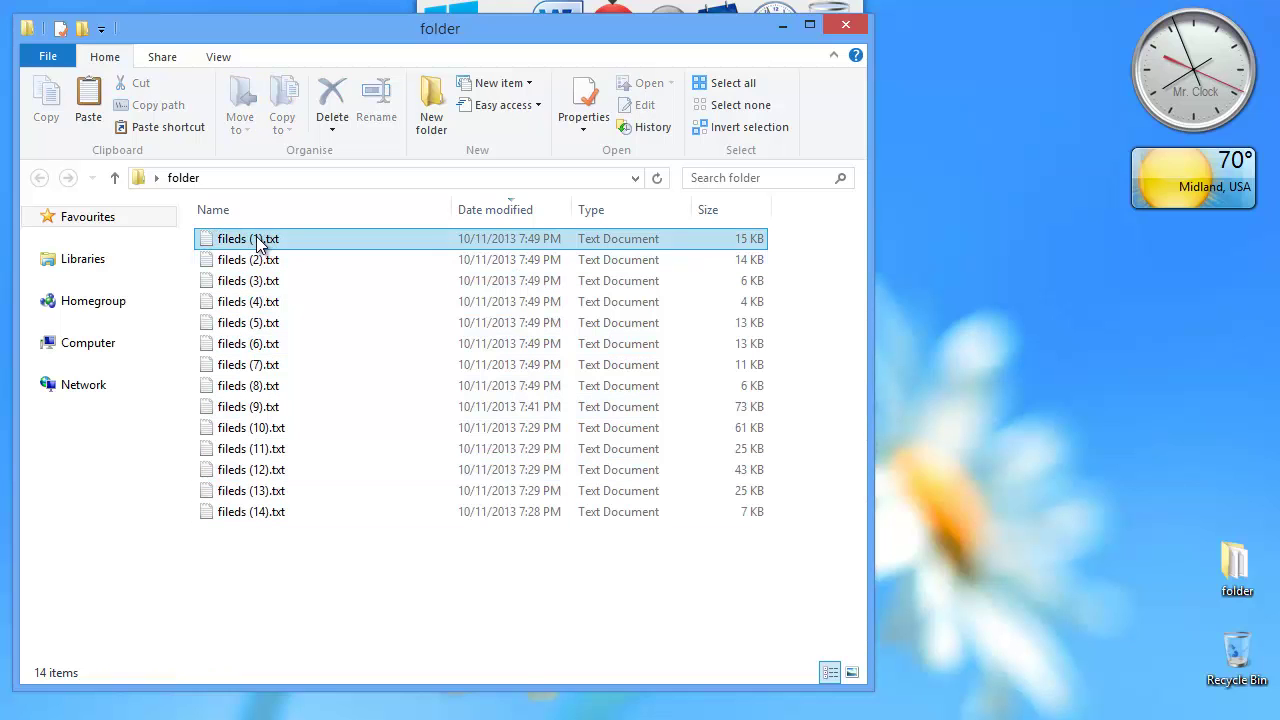
left_click(389, 552)
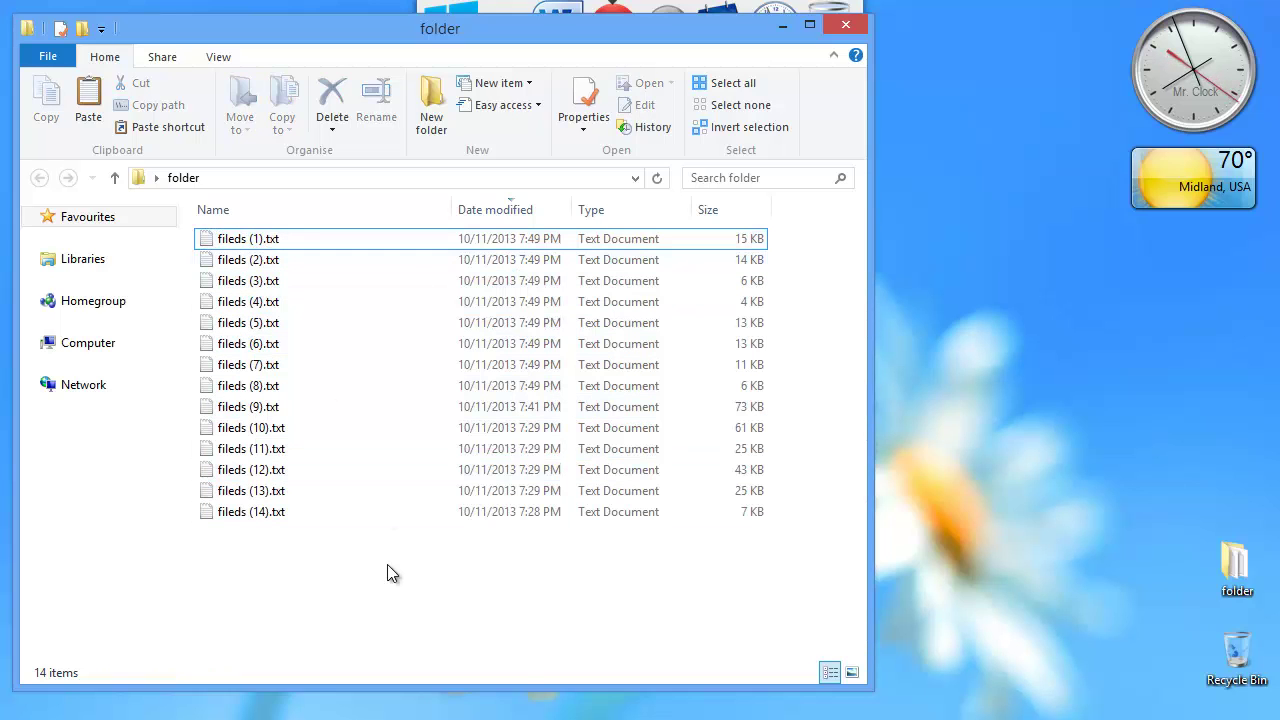